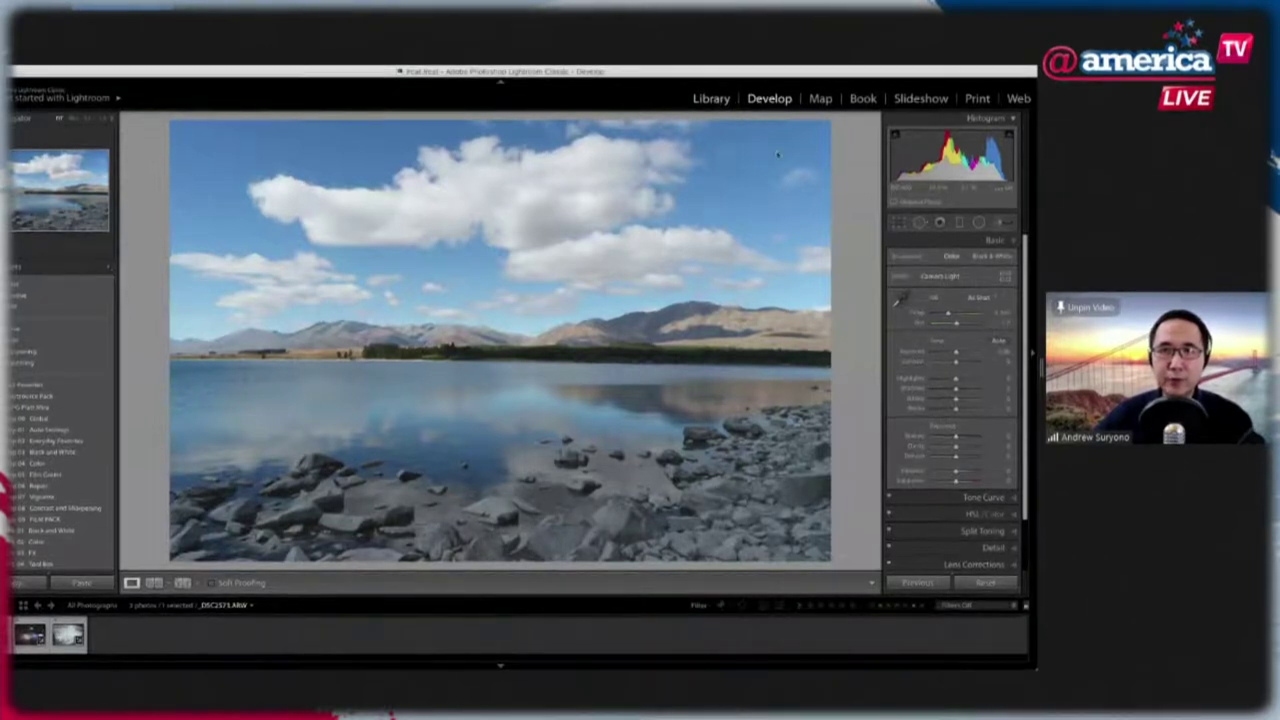
View the lake photo in the Library module and return to the Develop module
click(712, 99)
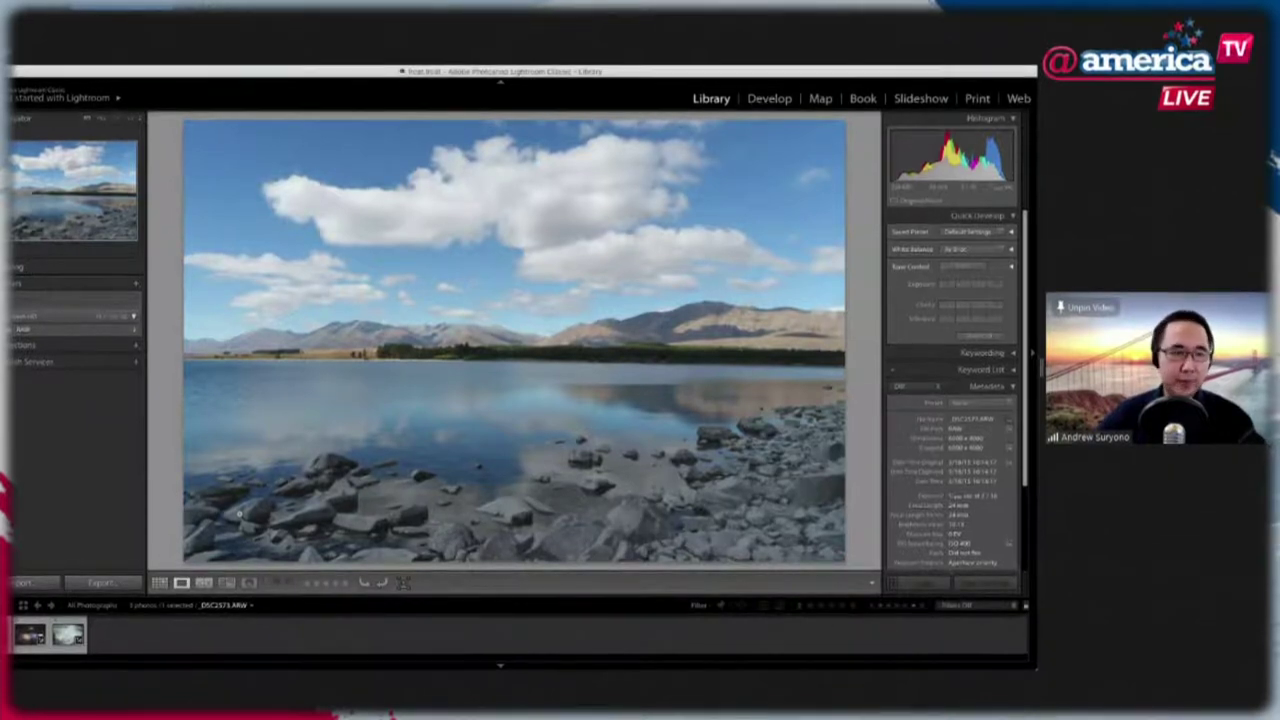
click(769, 99)
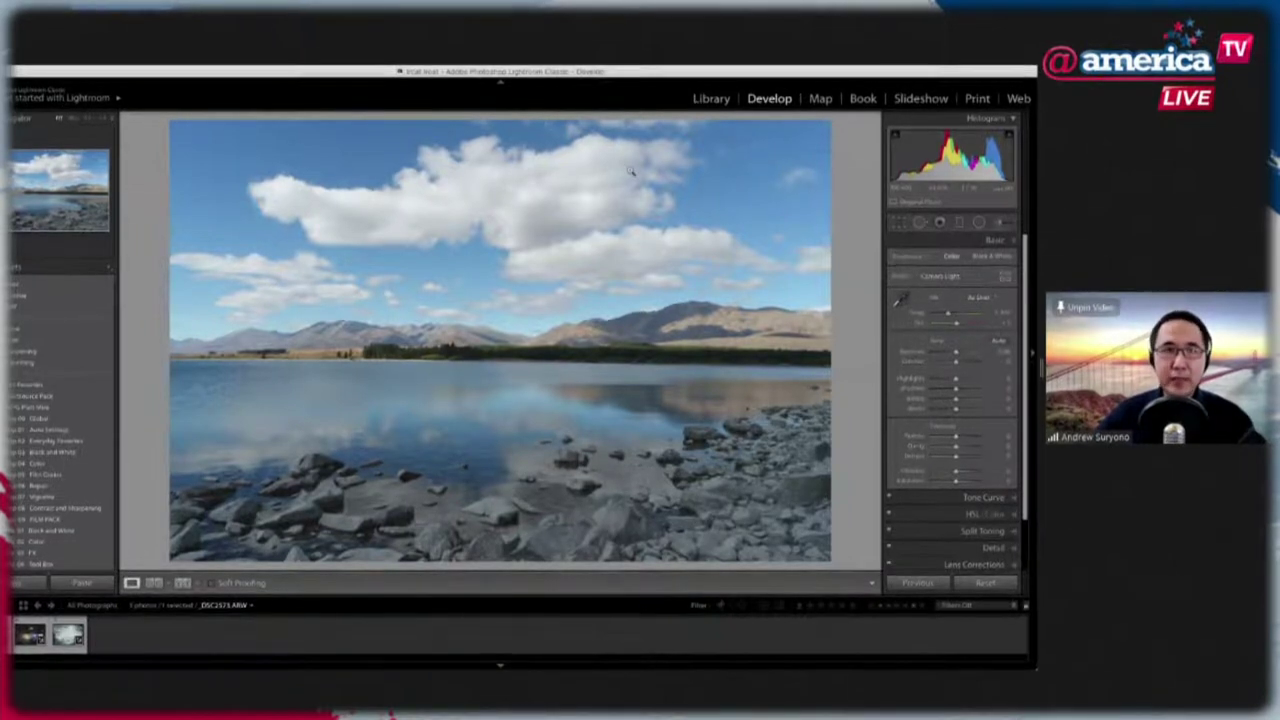
Open the export settings for the photo, review the preset groups including Lightroom Presets, and close without exporting
click(79, 70)
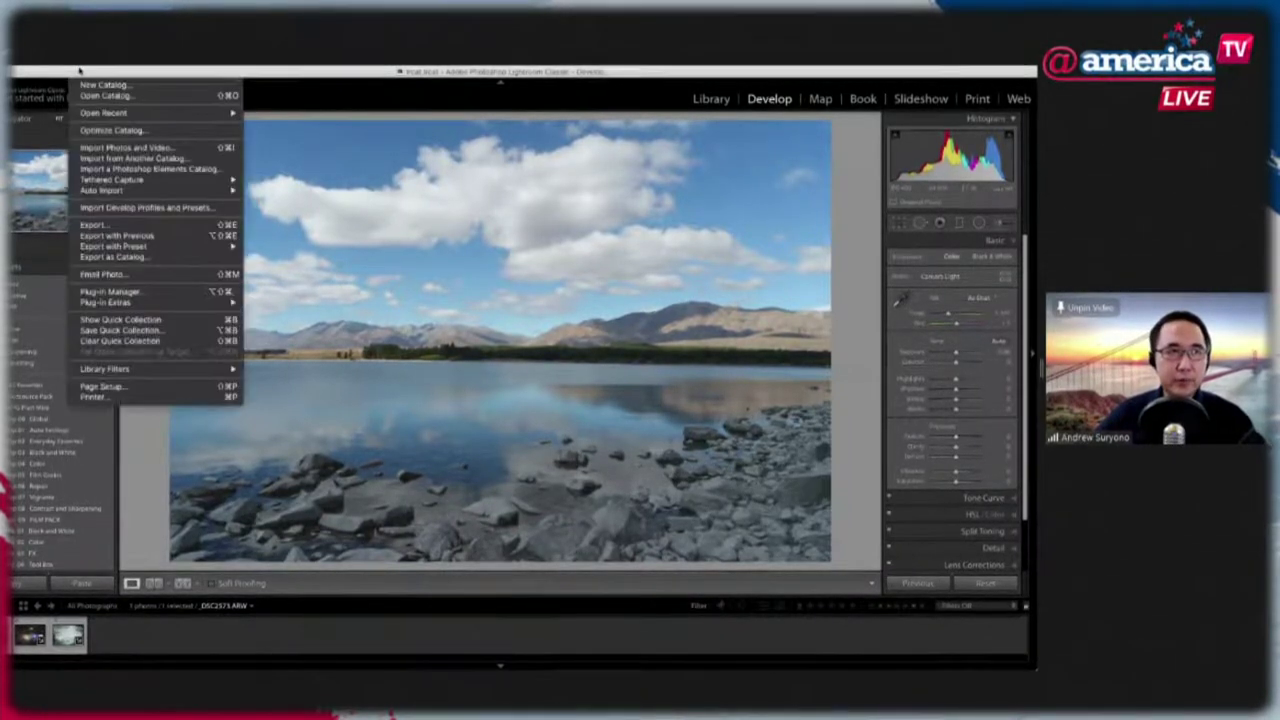
click(170, 228)
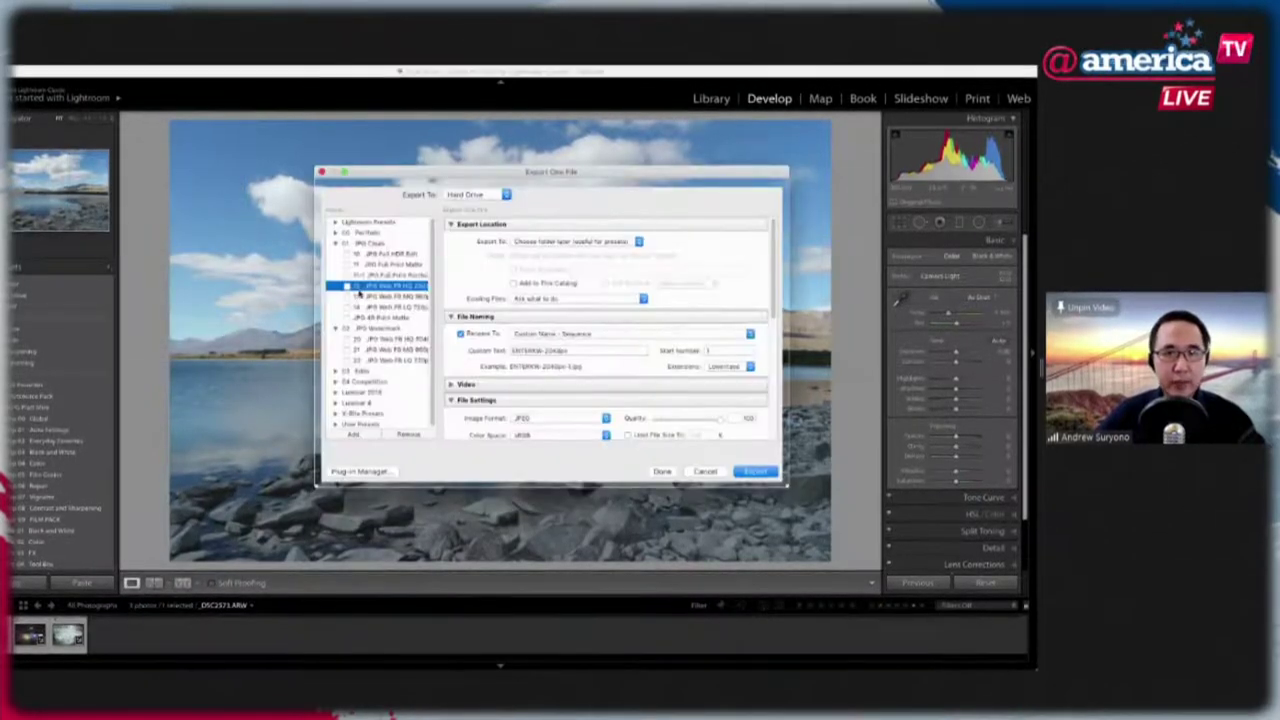
click(335, 243)
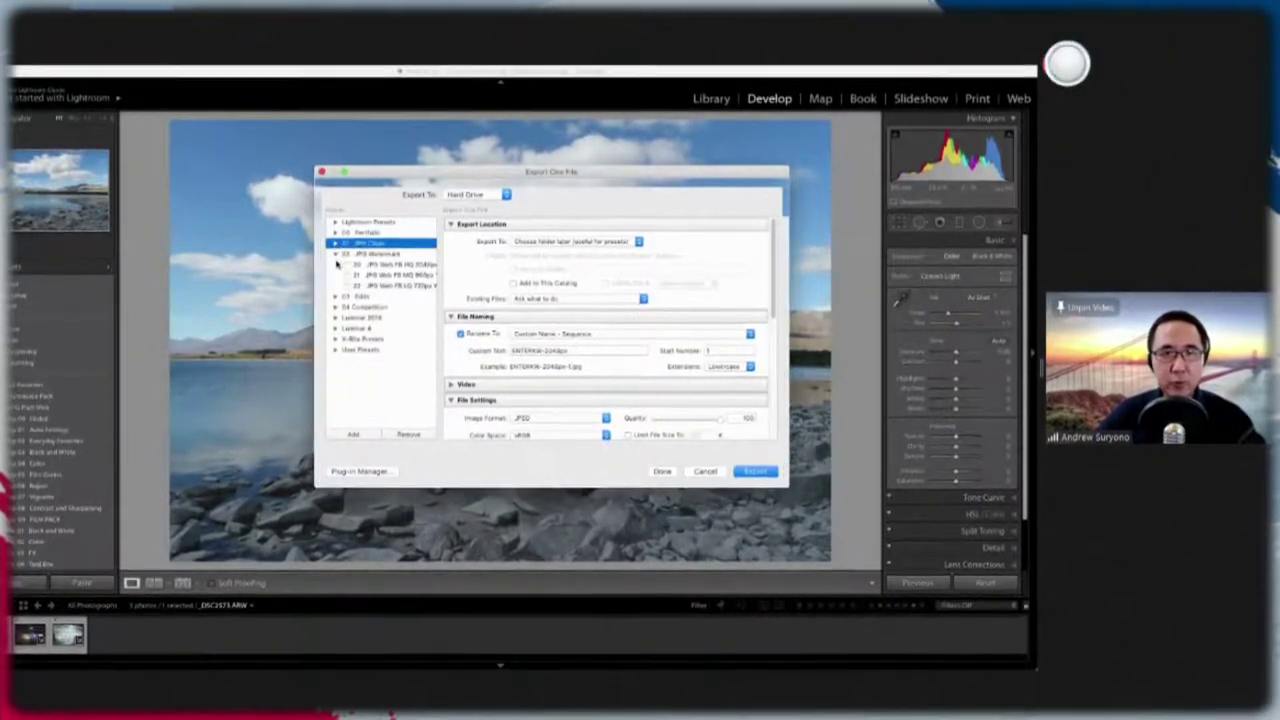
click(335, 254)
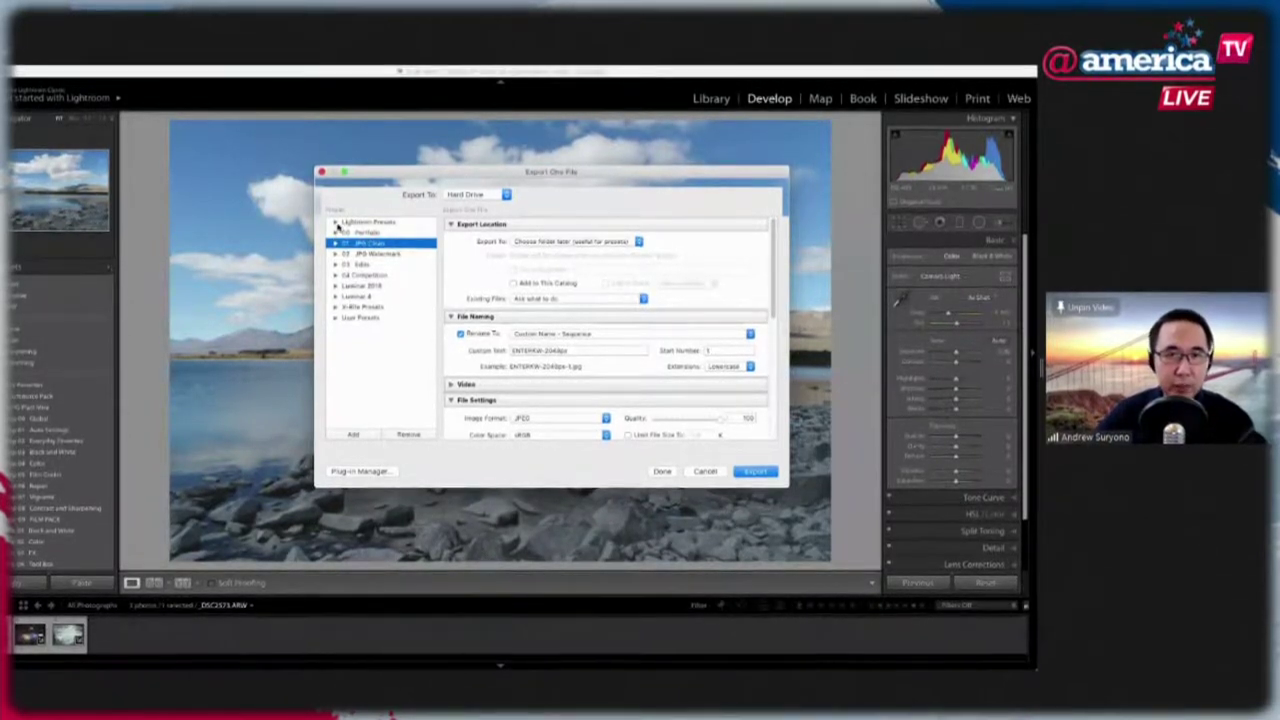
click(335, 222)
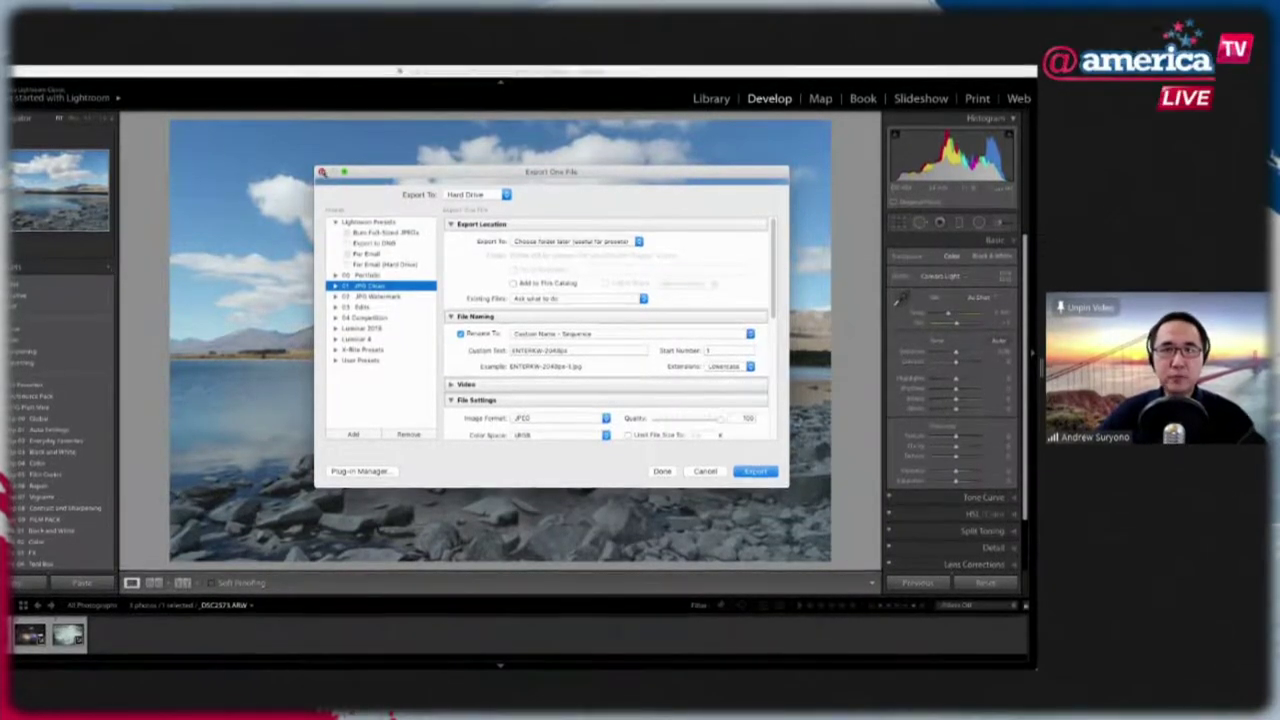
click(321, 173)
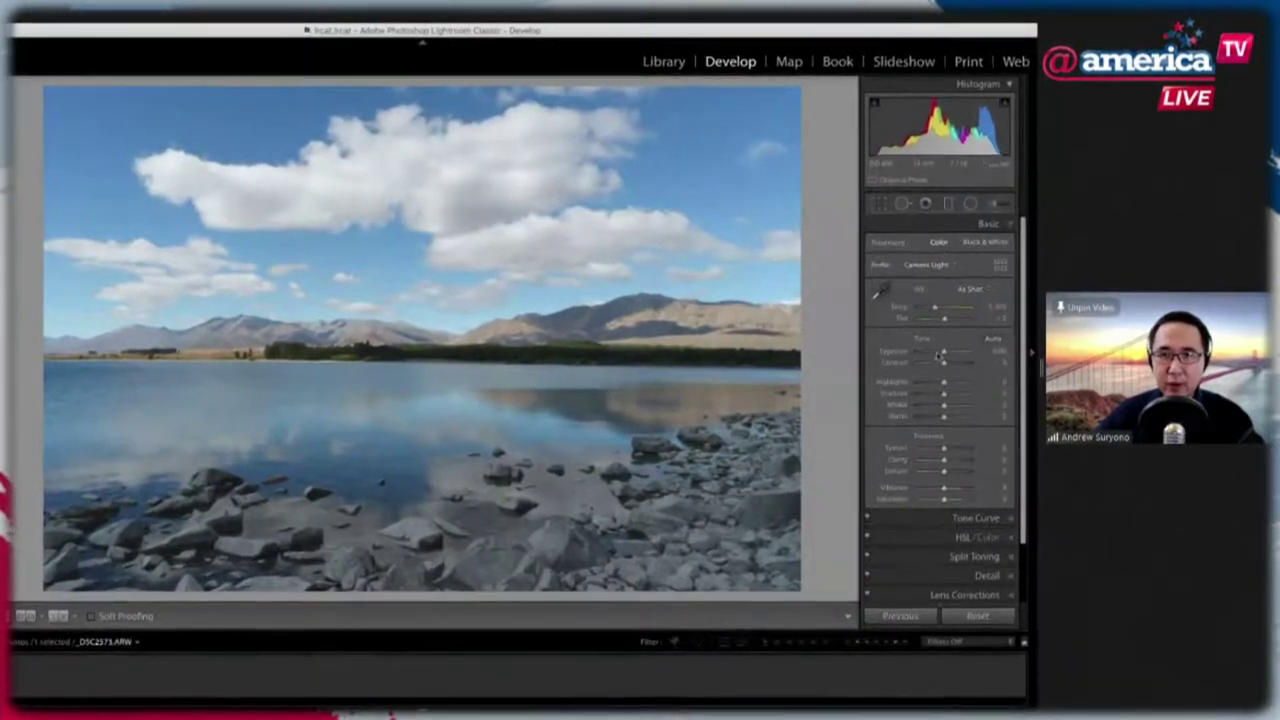
Try raising the lake photo's Exposure to an extreme to show the clipped highlights, and reset it
scroll(940, 340, down, 2)
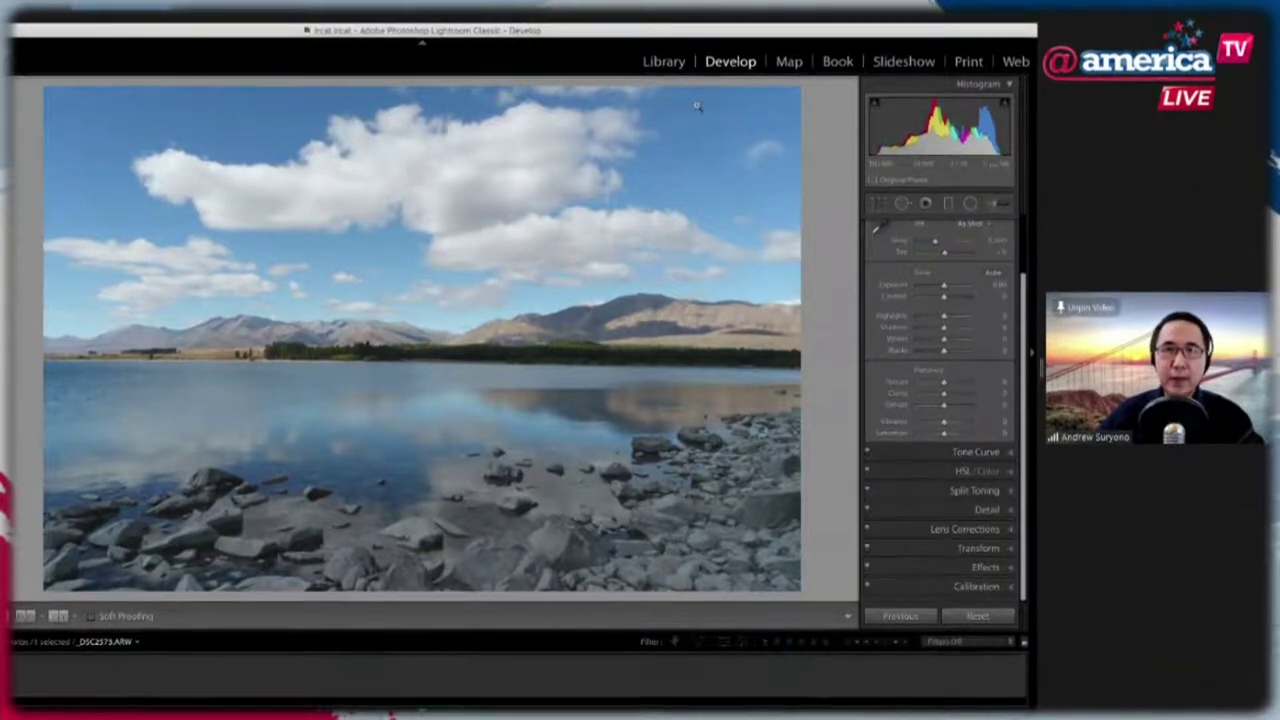
scroll(928, 315, up, 2)
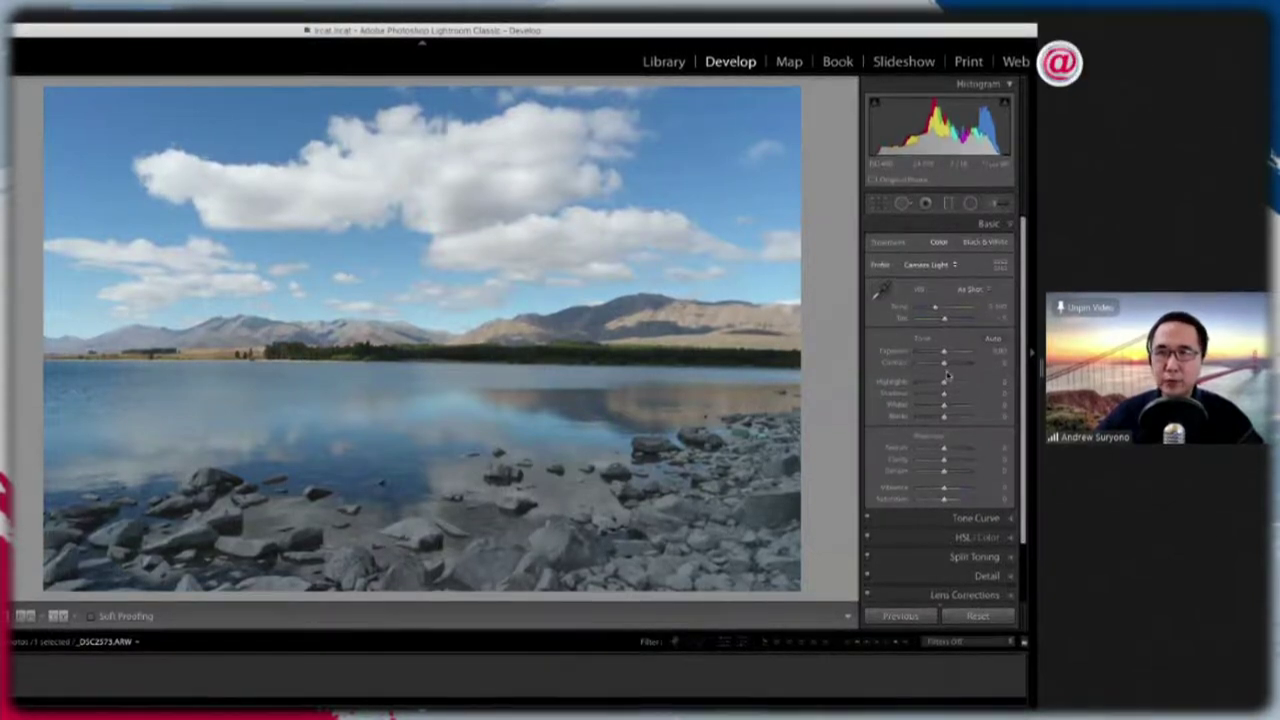
scroll(947, 370, down, 1)
scroll(947, 375, down, 1)
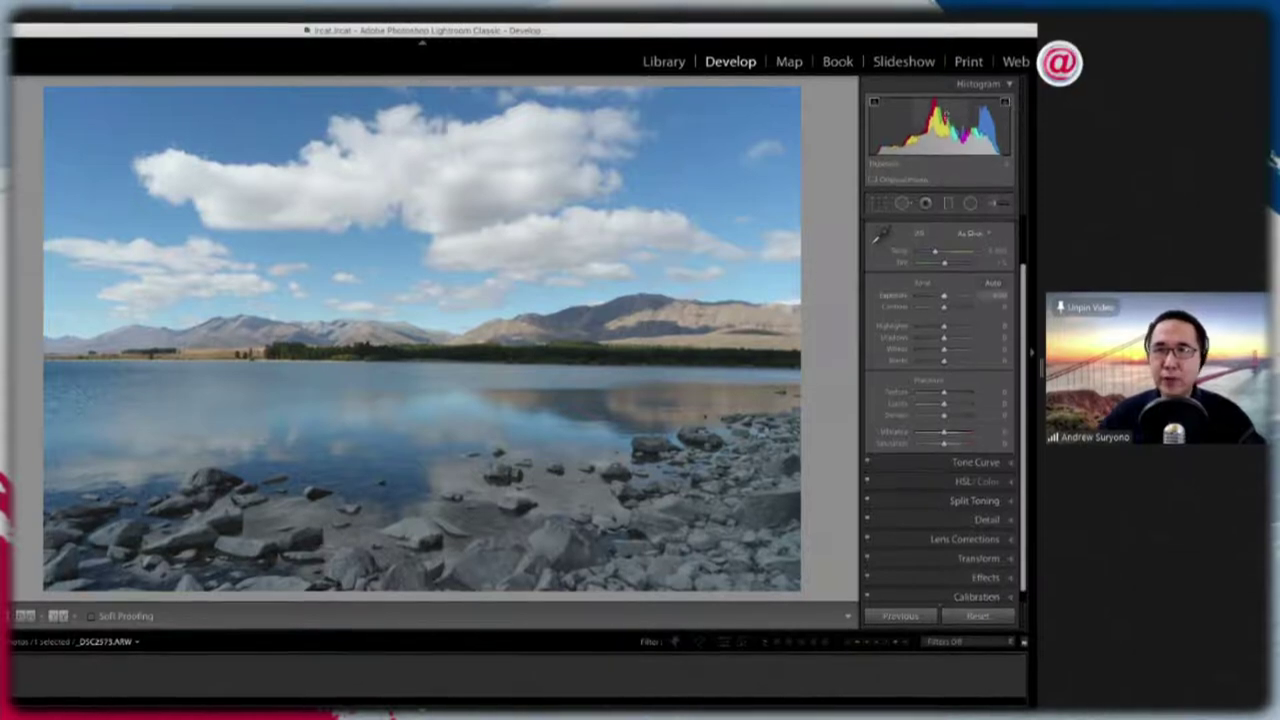
drag(943, 297, 969, 297)
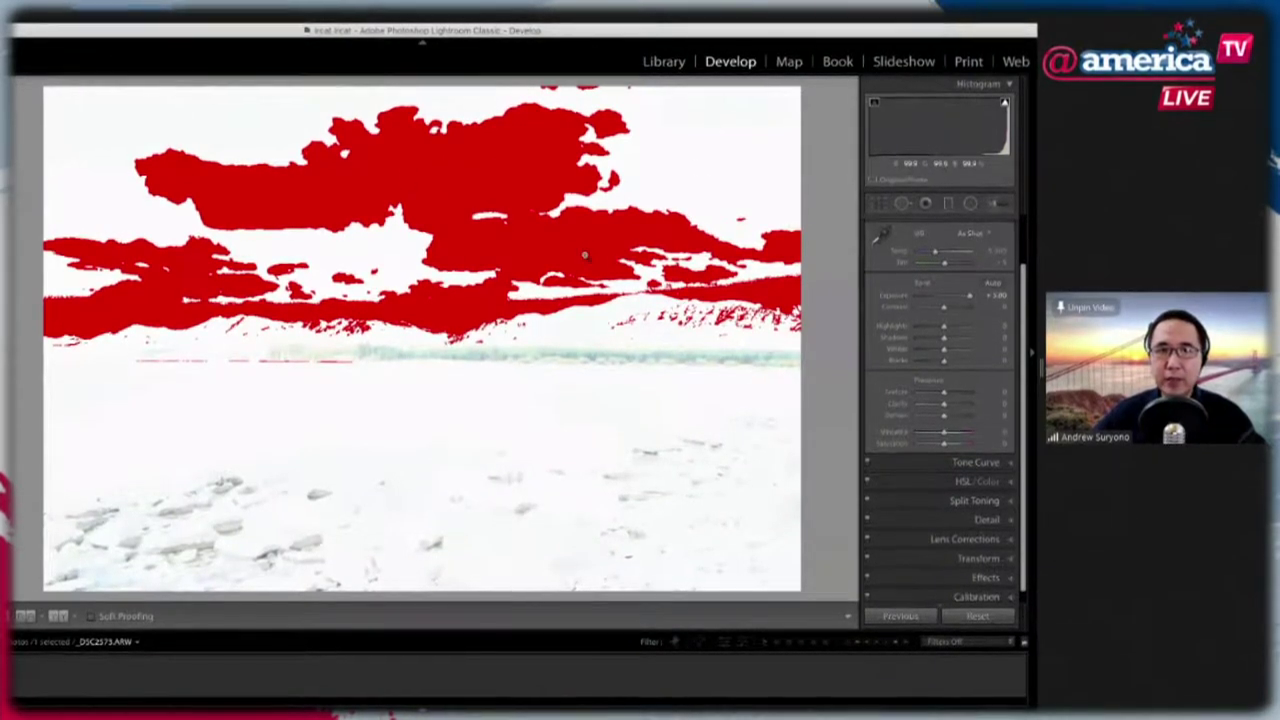
double_click(966, 297)
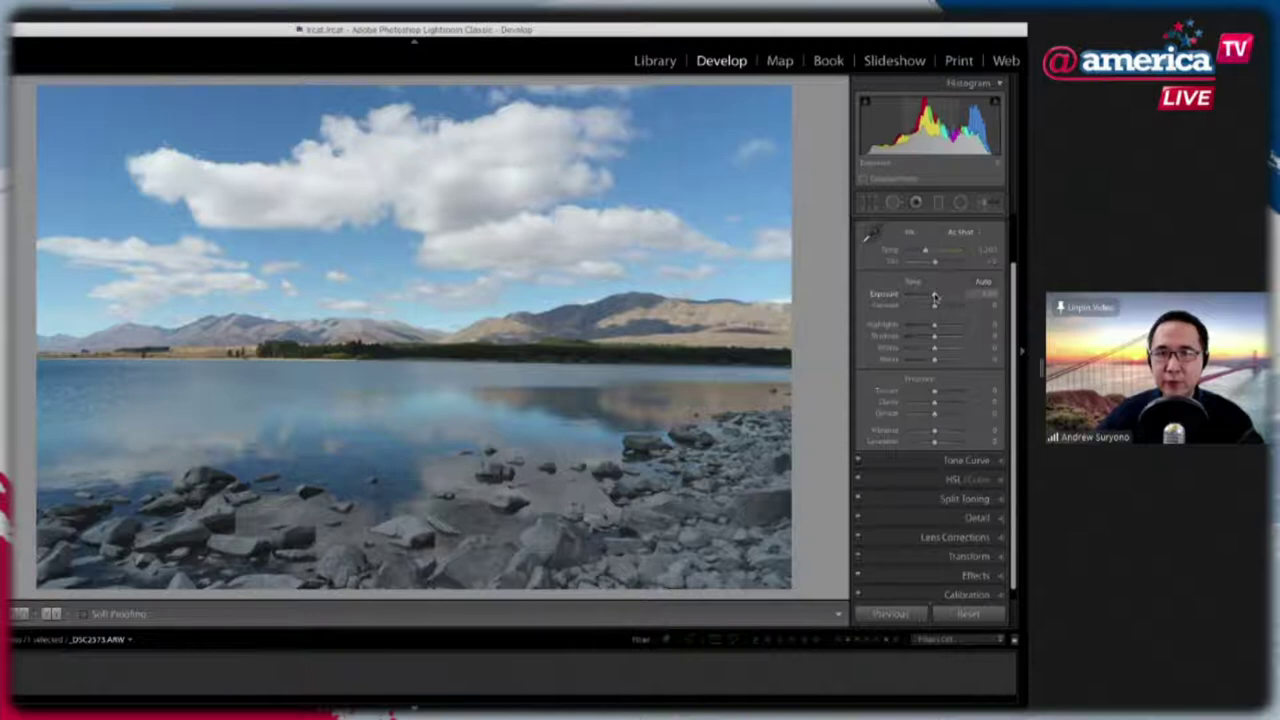
Try darkening the photo with negative Exposure and brightening it with a slight positive Exposure, resetting the slider each time
drag(935, 297, 928, 297)
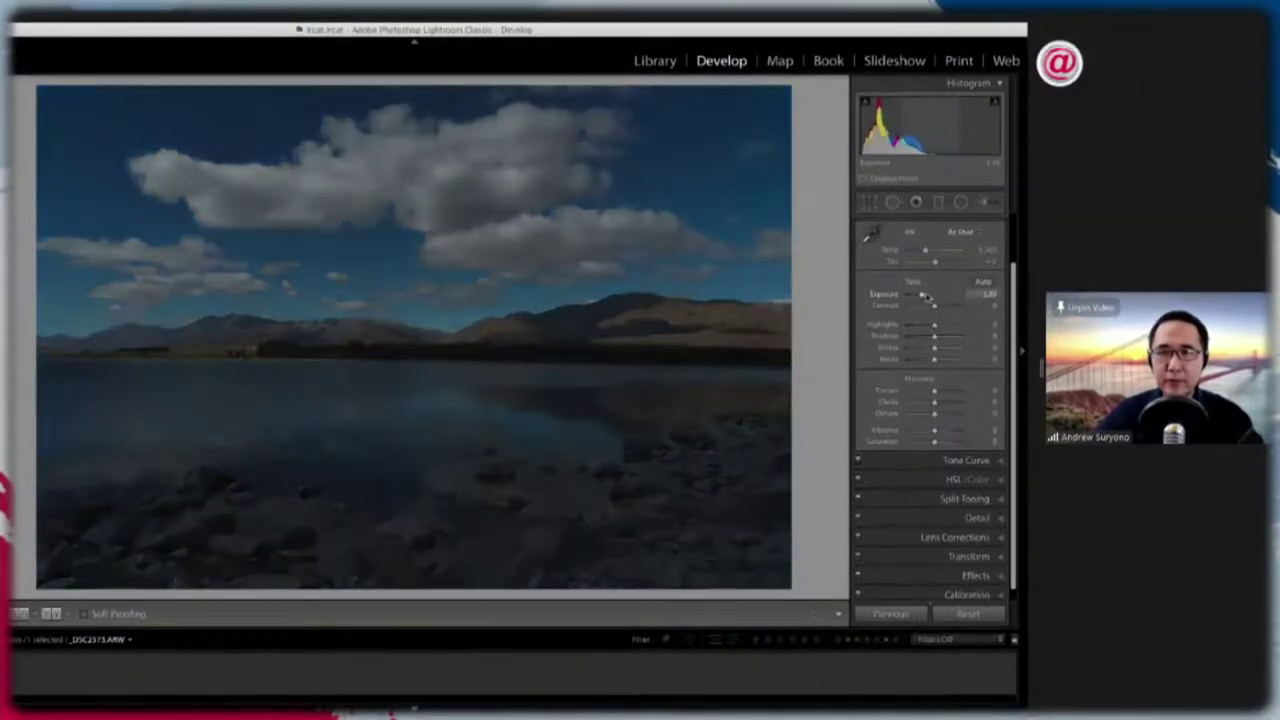
double_click(887, 295)
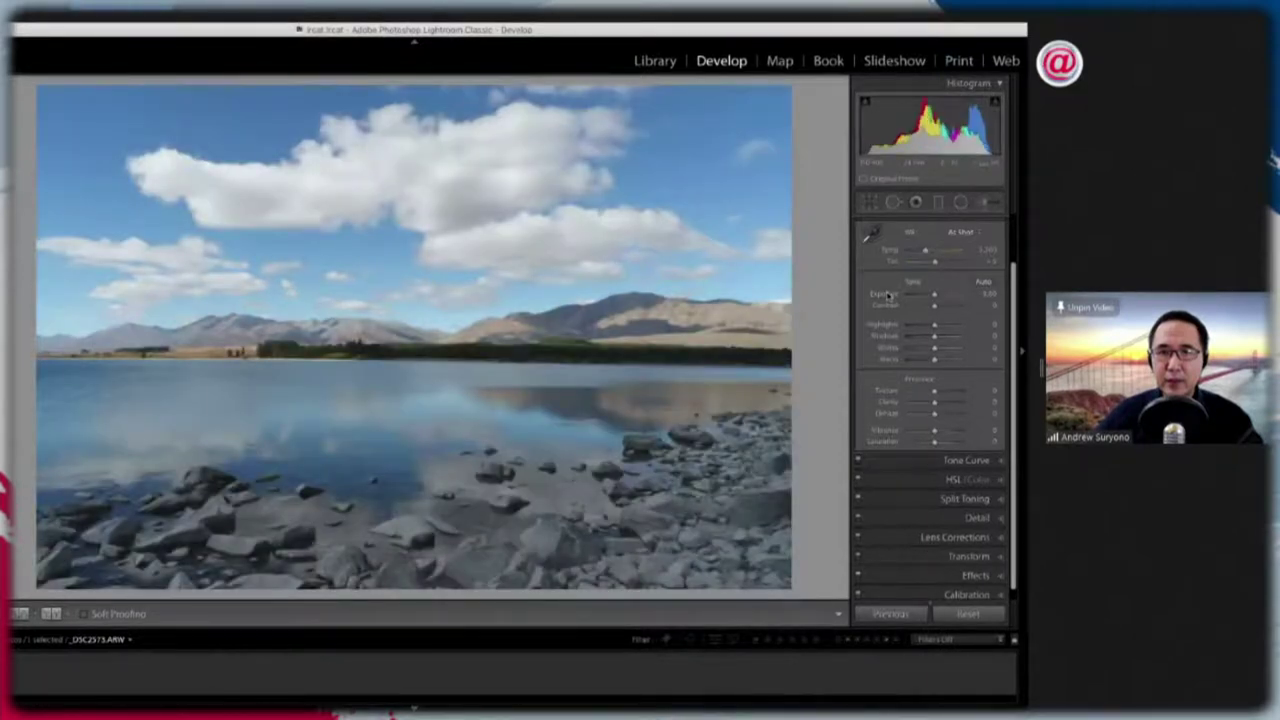
drag(934, 297, 938, 297)
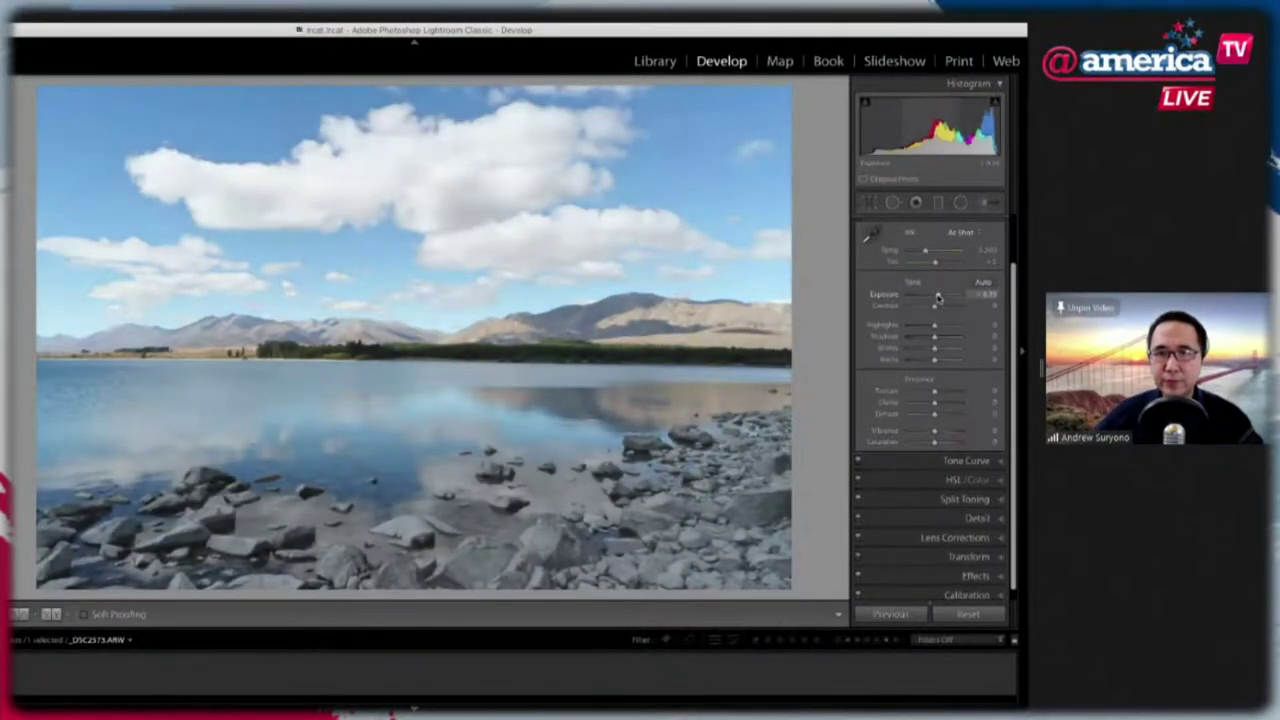
double_click(937, 297)
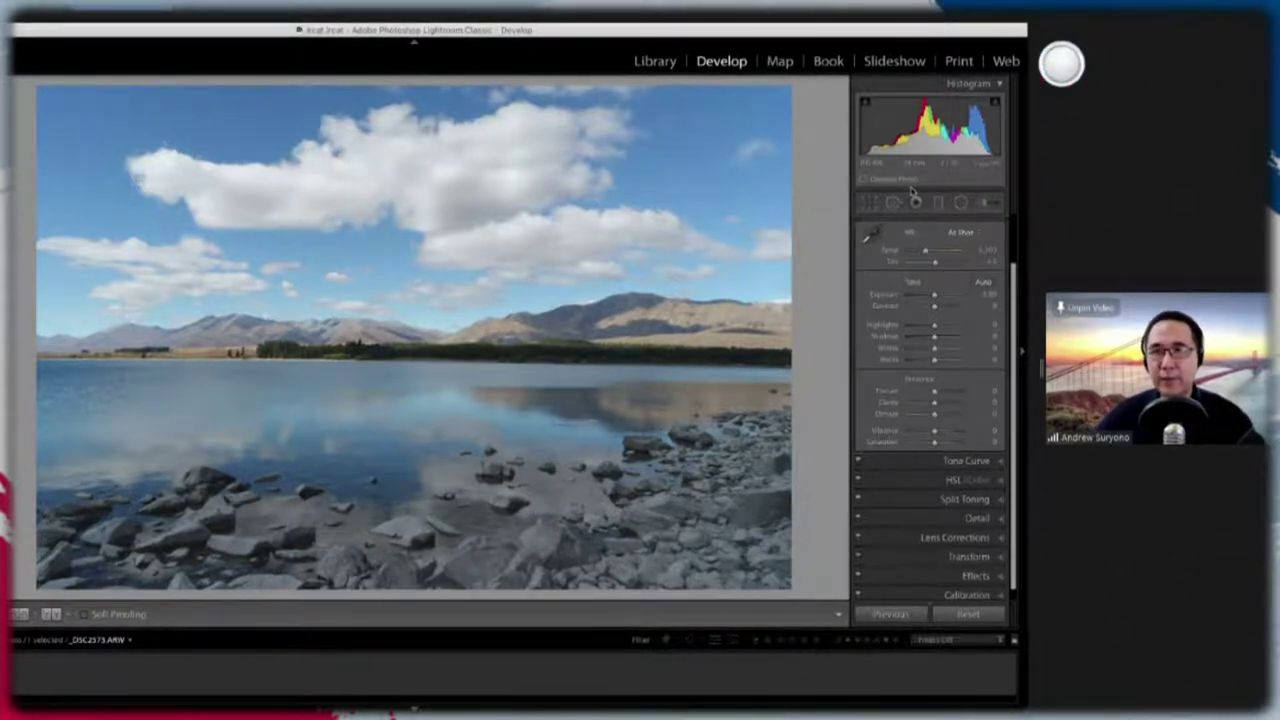
Try a strong positive Contrast on the lake photo and reset it
drag(934, 305, 953, 307)
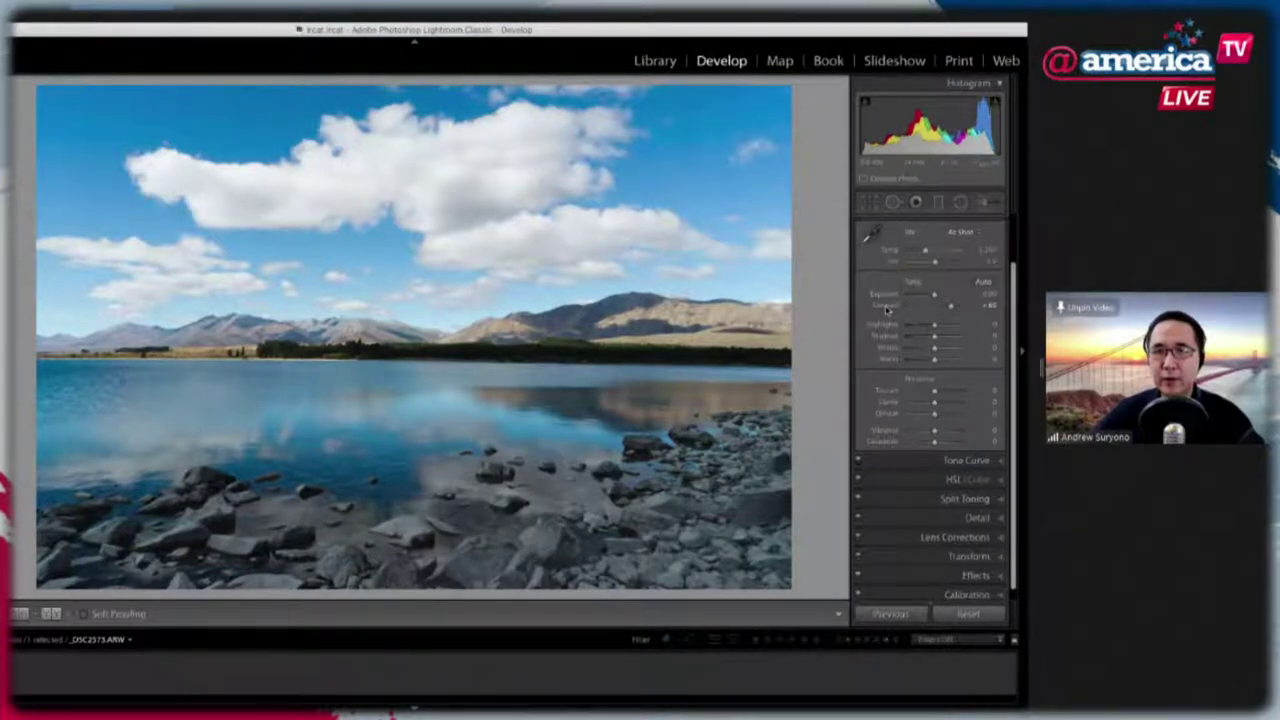
double_click(886, 311)
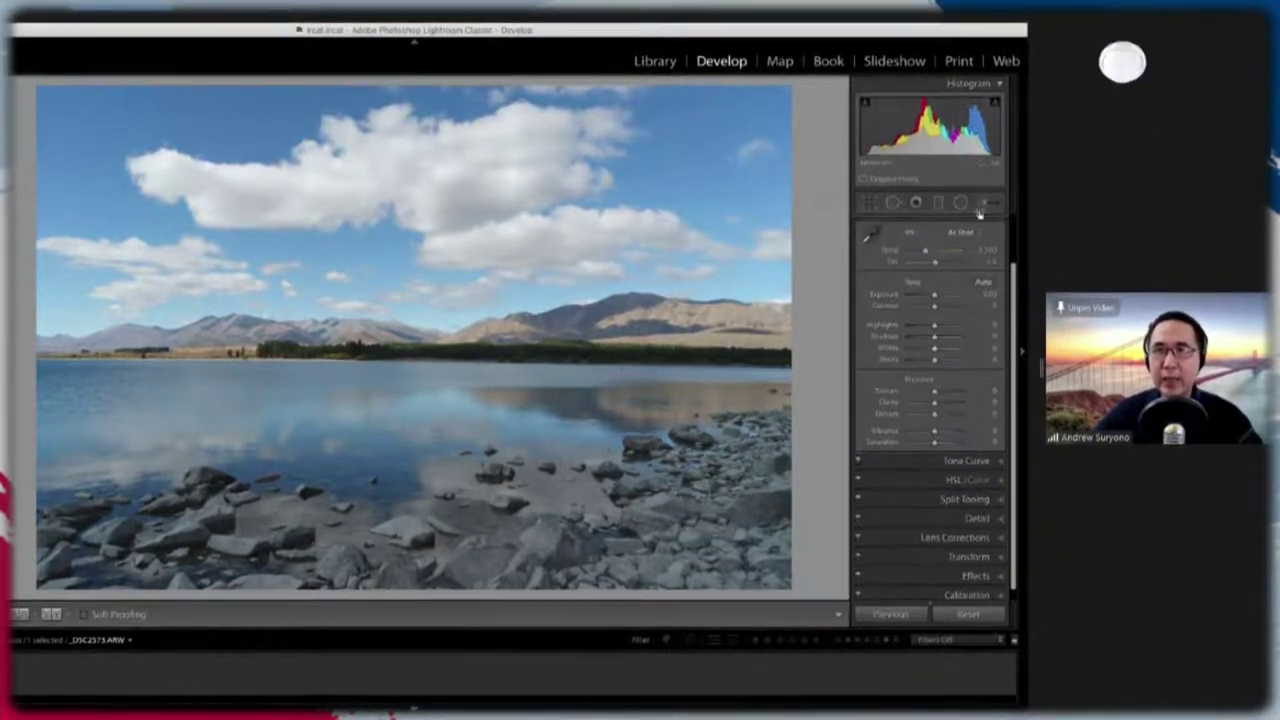
Try lowering Highlights to -100 and darkening Shadows on the lake photo, resetting each adjustment
drag(937, 328, 906, 327)
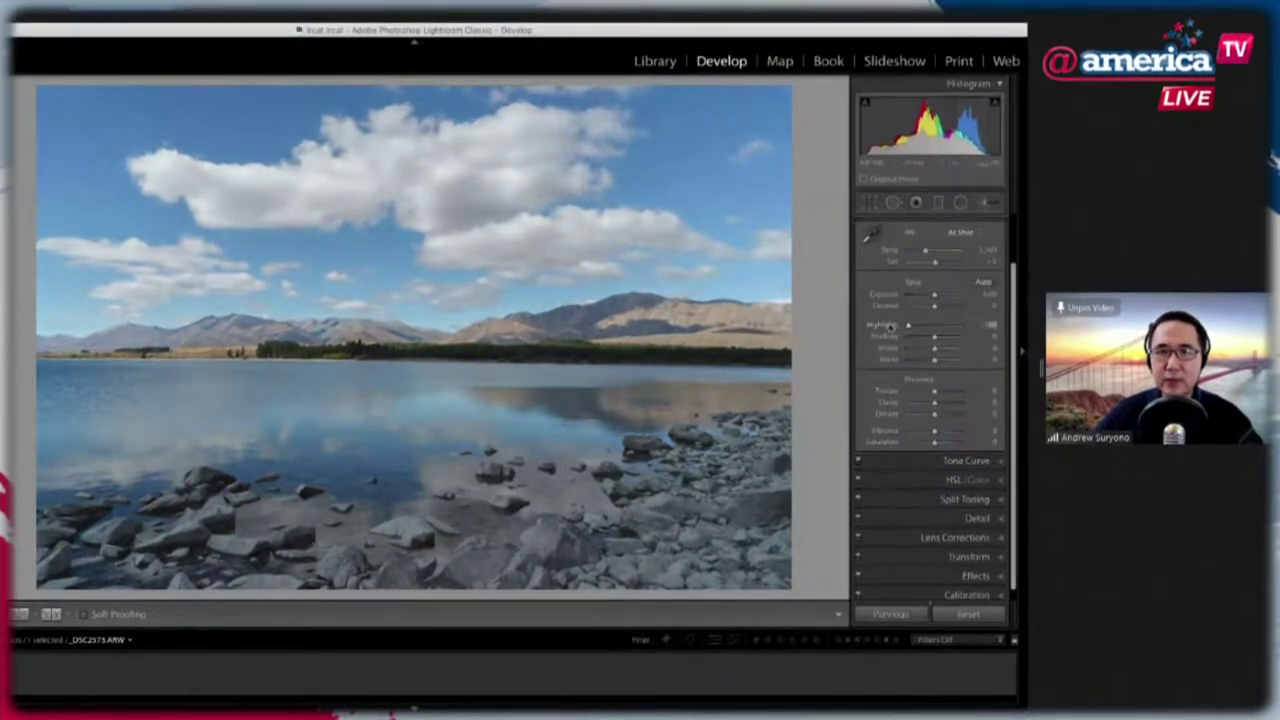
double_click(902, 327)
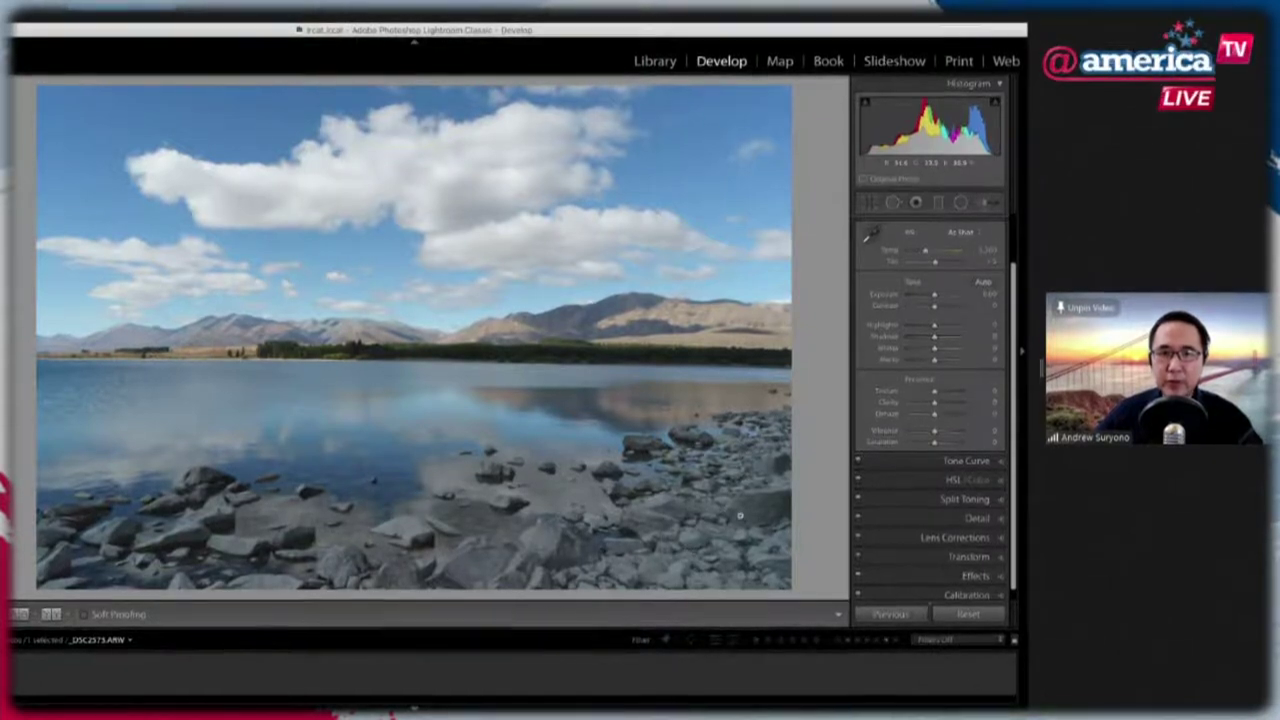
drag(936, 342, 908, 338)
double_click(888, 337)
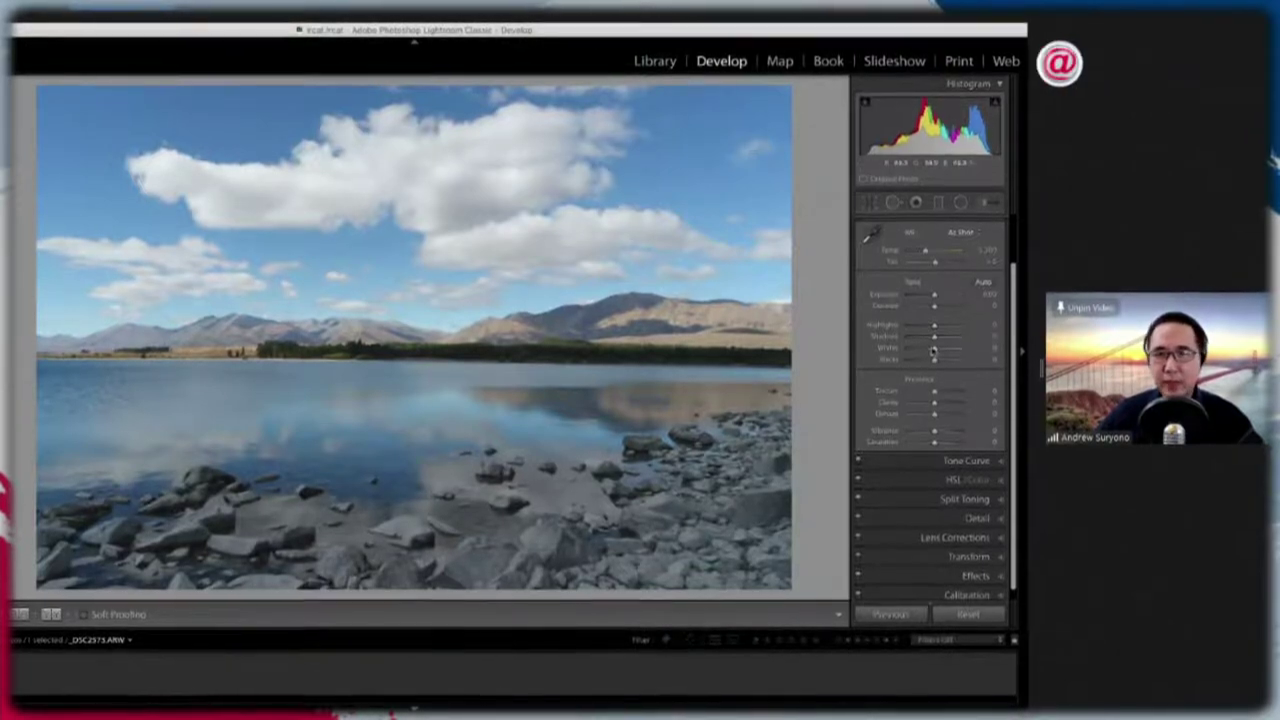
Try raising and lowering Whites, reset them, and try raising Blacks on the lake photo
drag(938, 350, 950, 352)
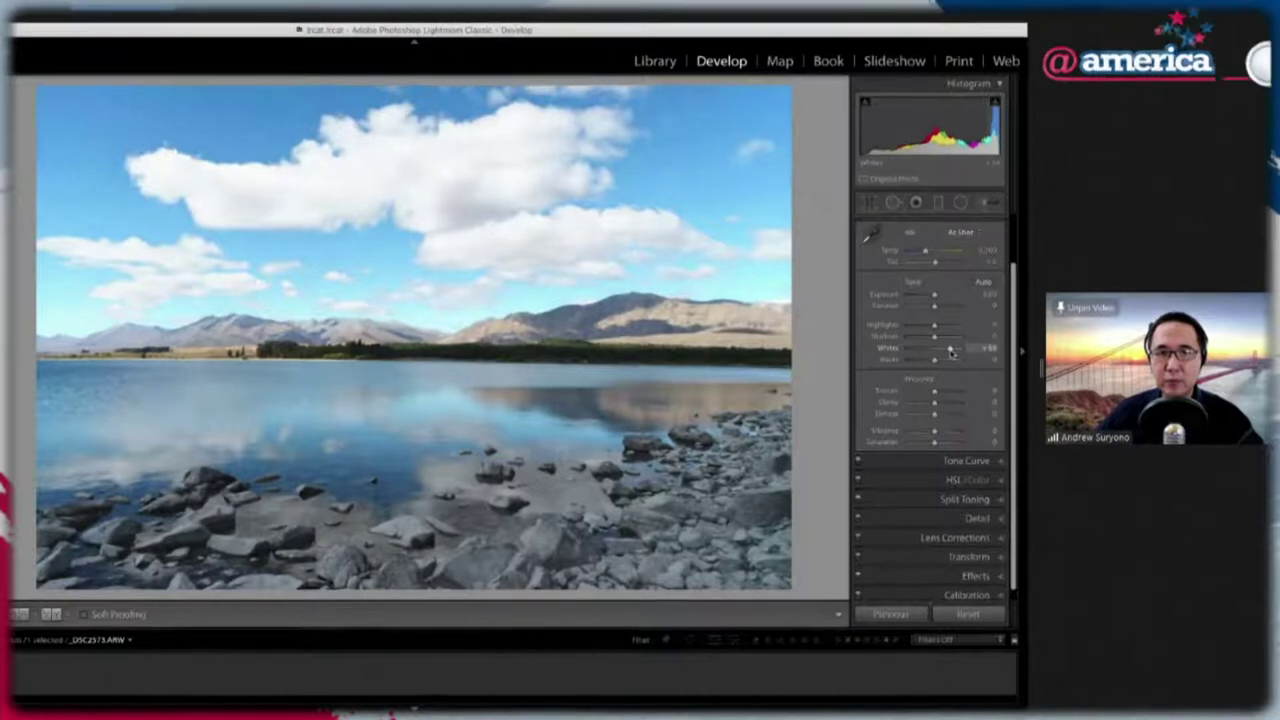
drag(950, 352, 918, 350)
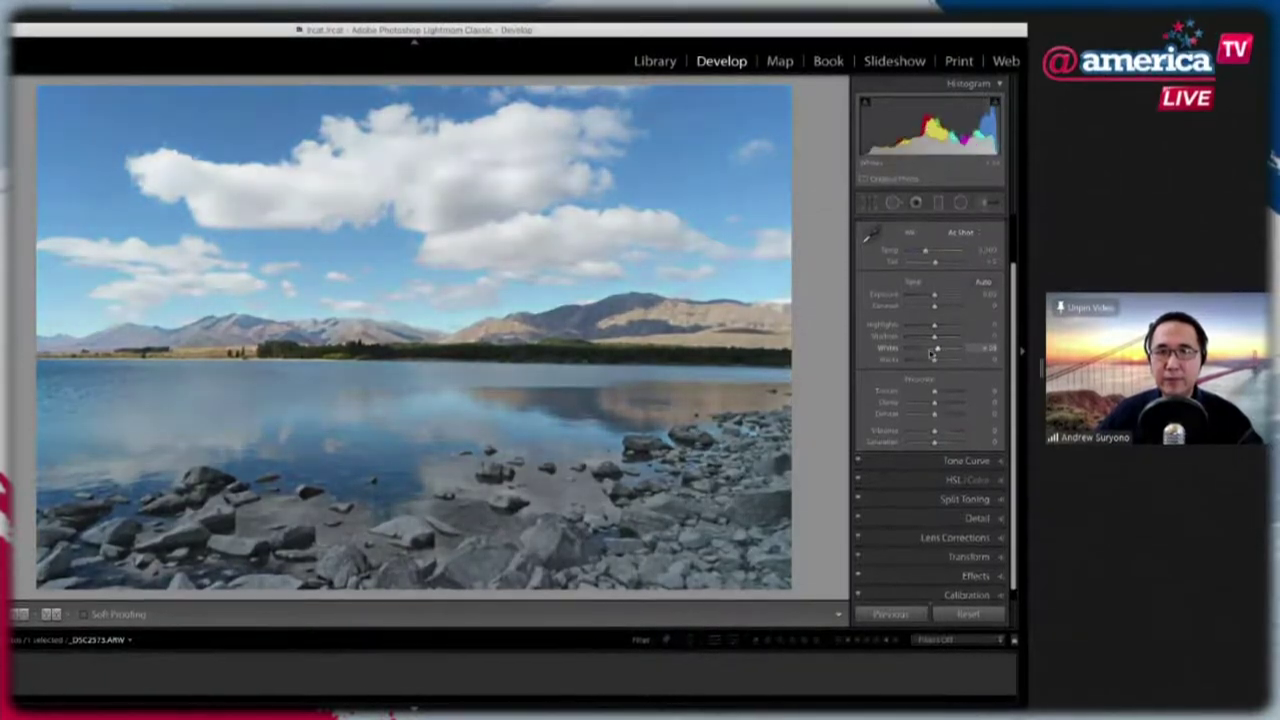
double_click(884, 349)
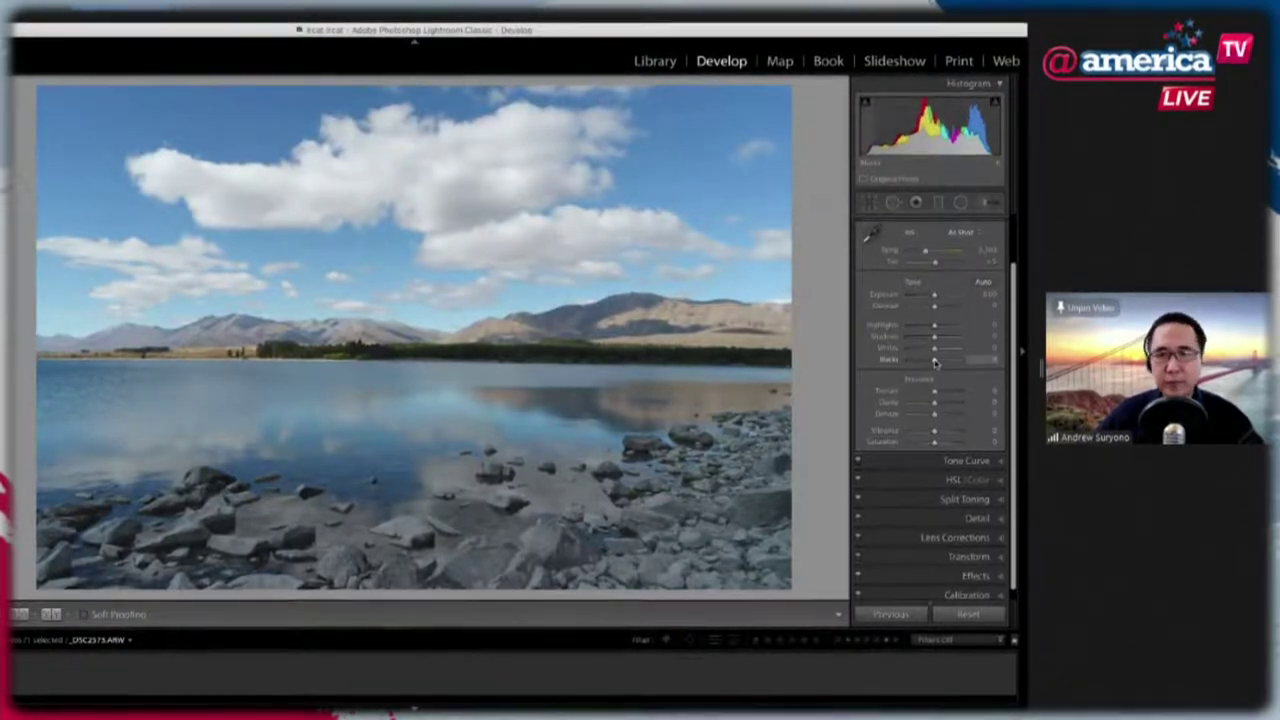
mouse_move(935, 362)
mouse_down()
mouse_move(917, 360)
mouse_move(947, 361)
mouse_up()
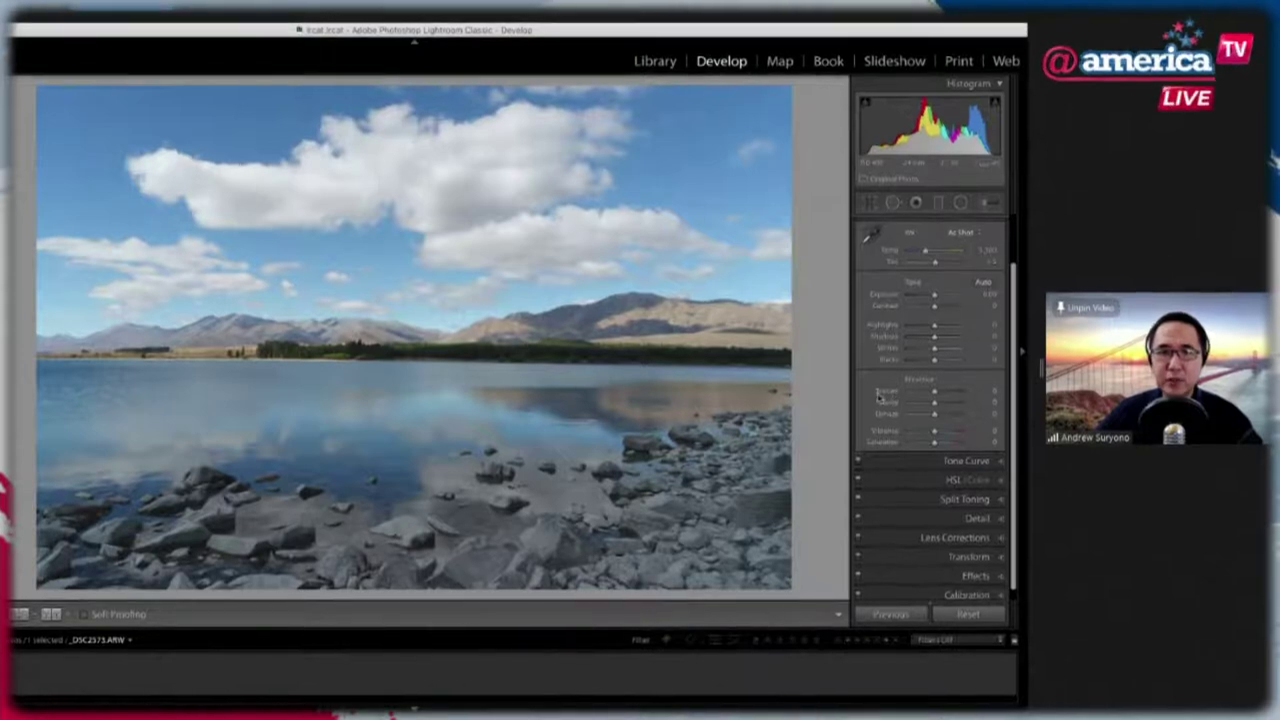
Try Texture at about +70 and a moderate Clarity increase on the foreground rocks viewed up close, and reset the adjustments
click(709, 510)
drag(709, 510, 580, 297)
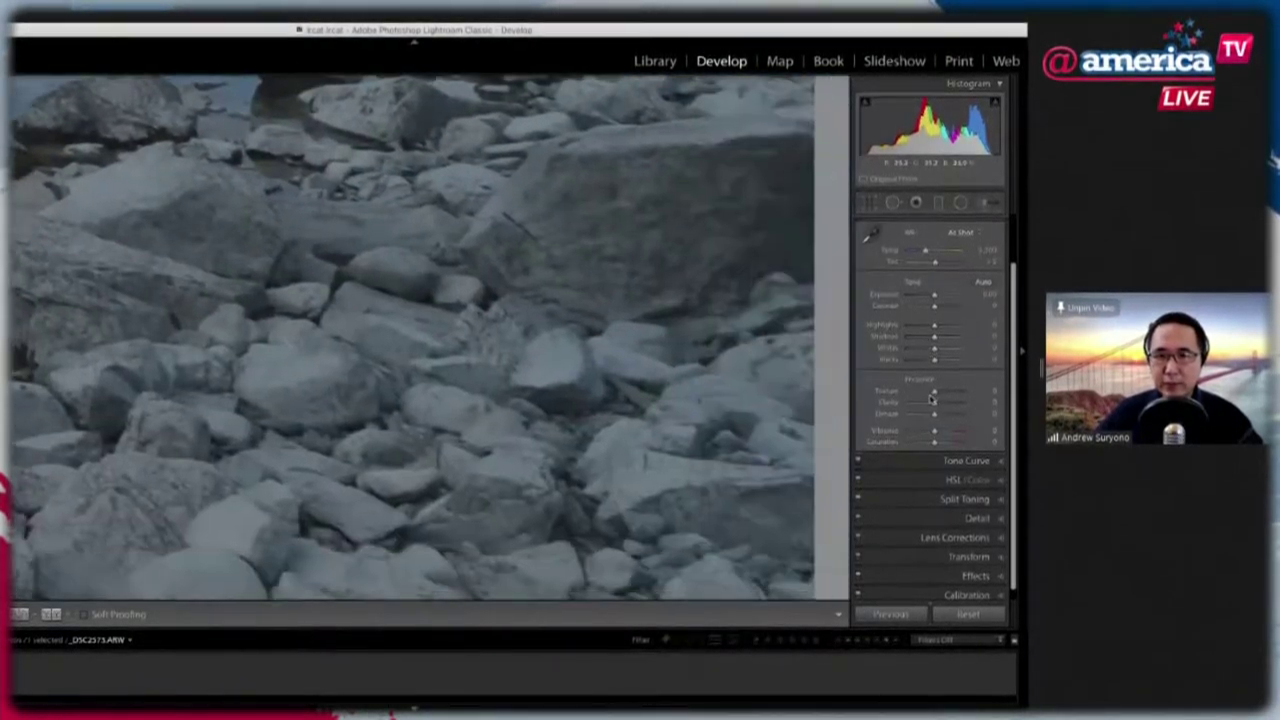
drag(934, 391, 951, 392)
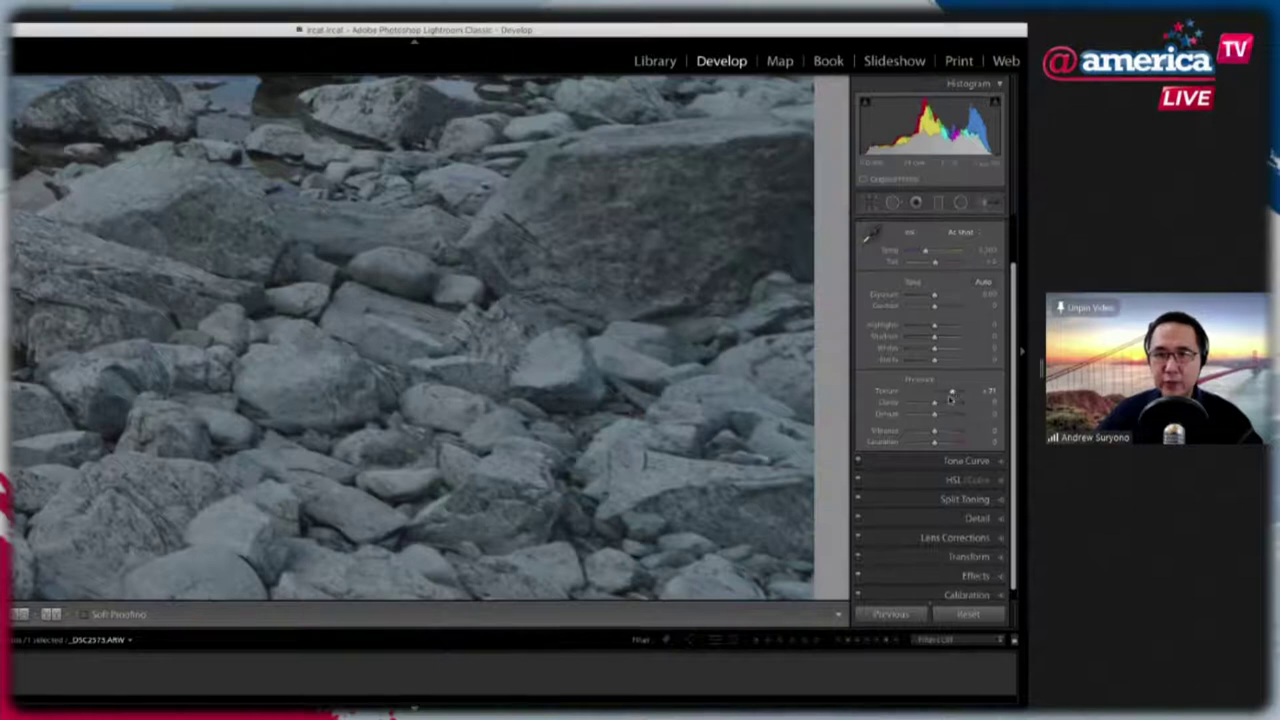
drag(935, 404, 942, 404)
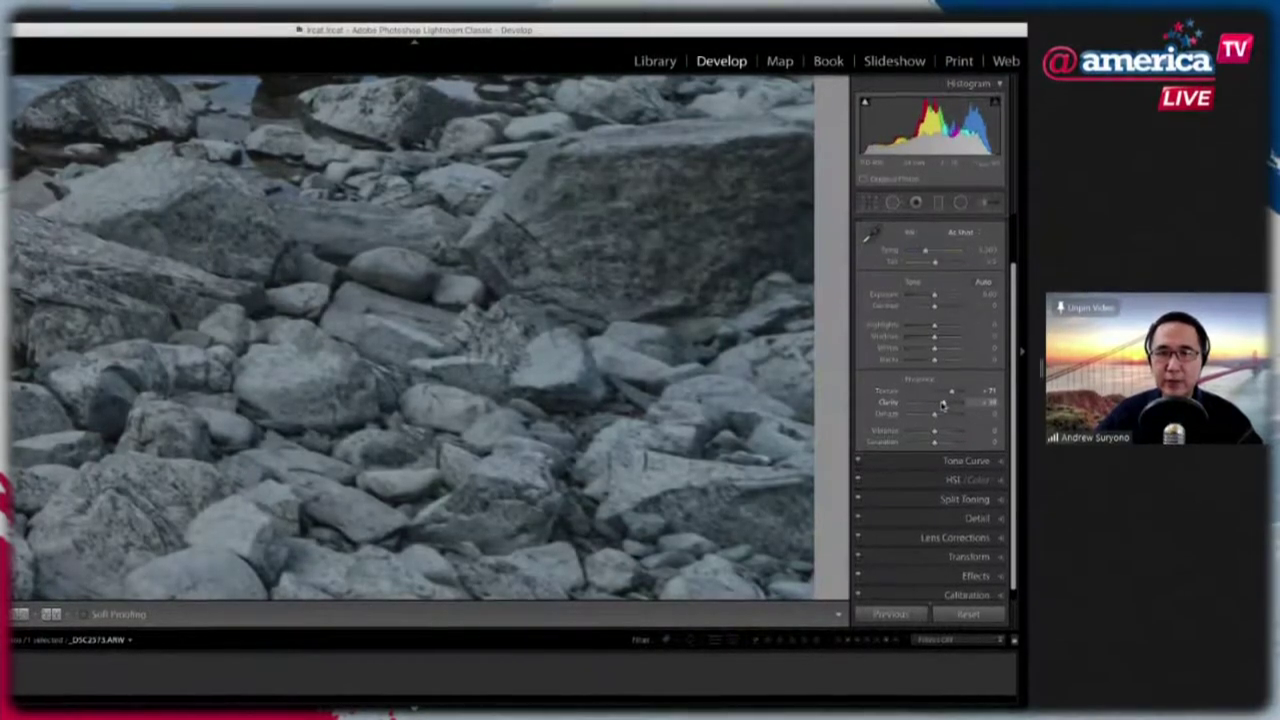
double_click(888, 400)
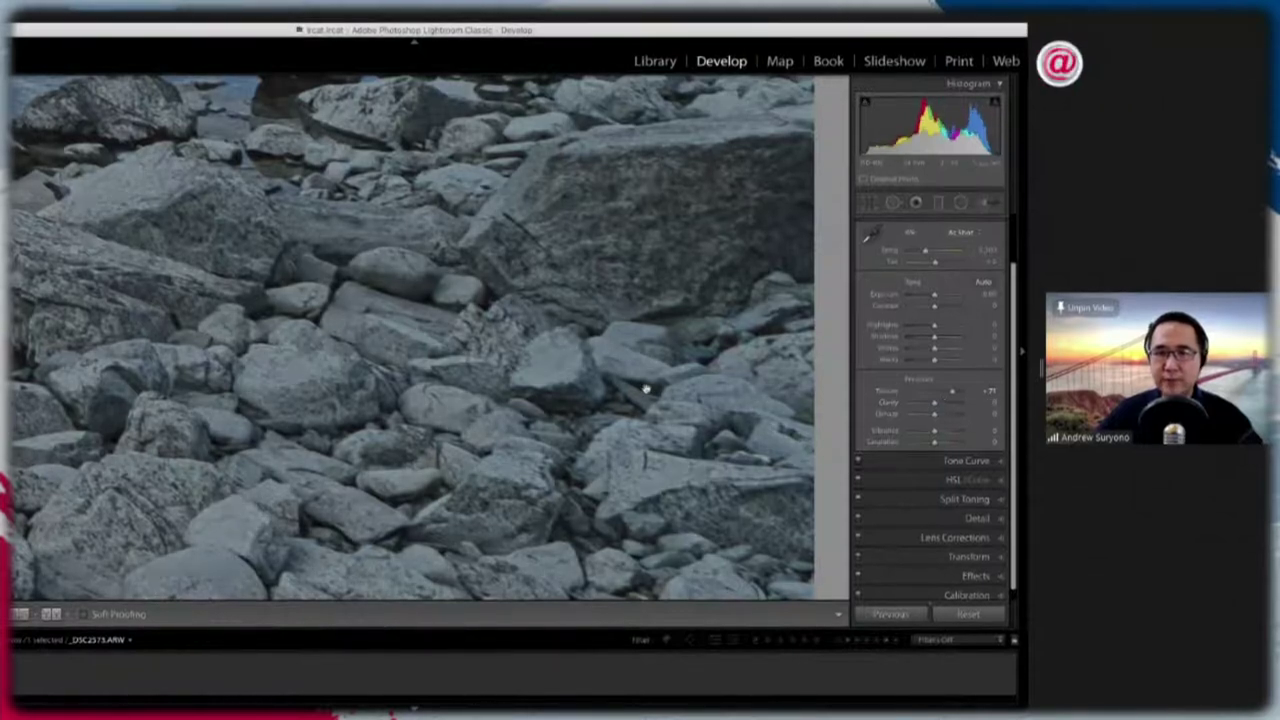
click(812, 425)
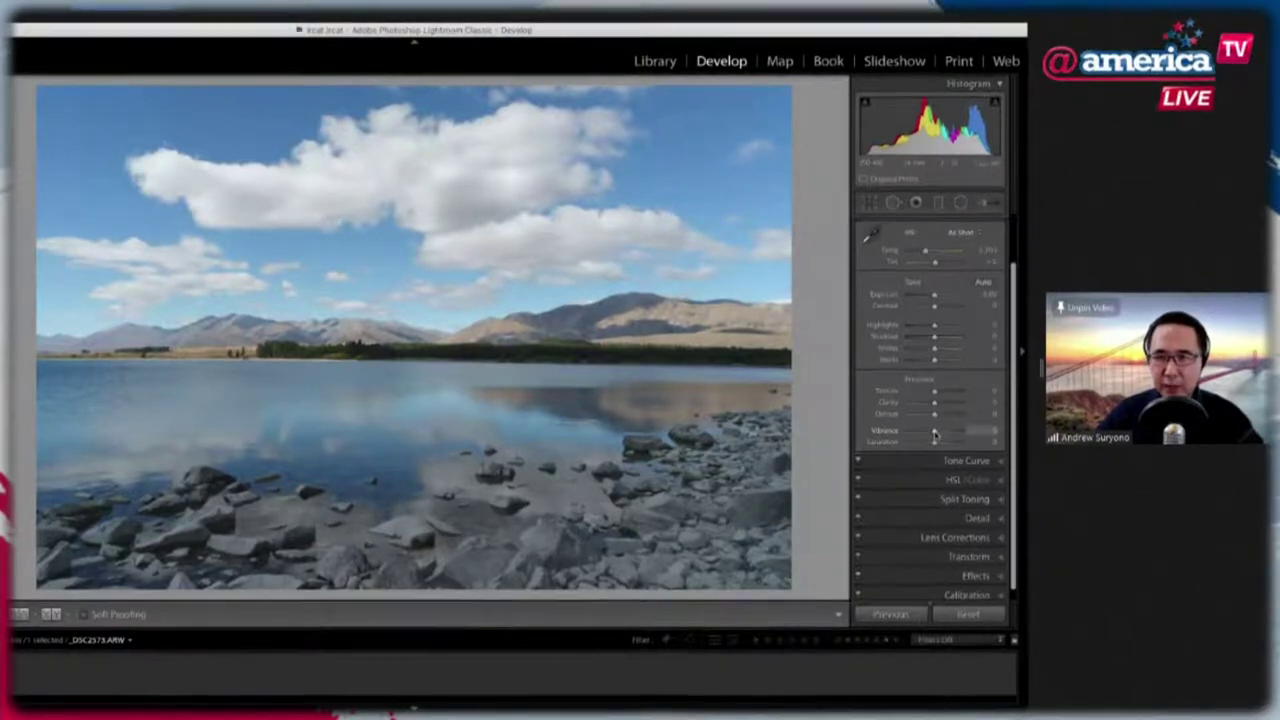
Try a strong positive Vibrance on the whole lake photo and reset it
drag(935, 437, 953, 433)
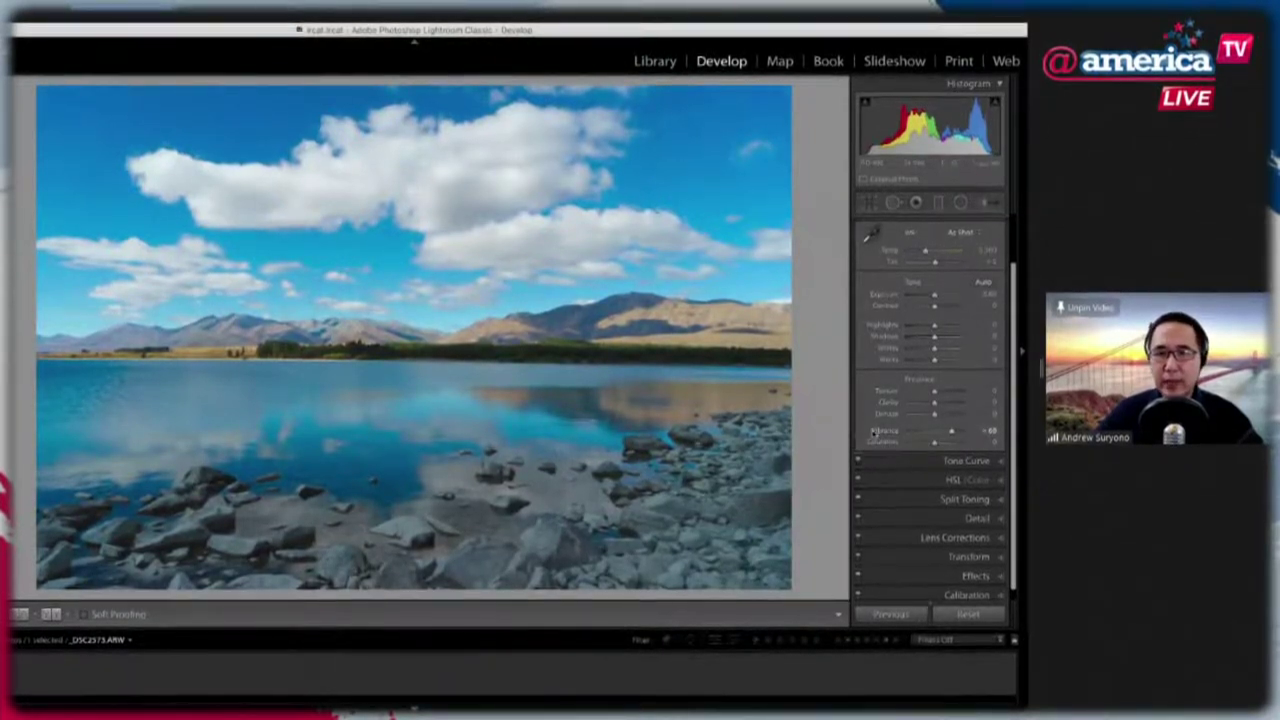
double_click(882, 432)
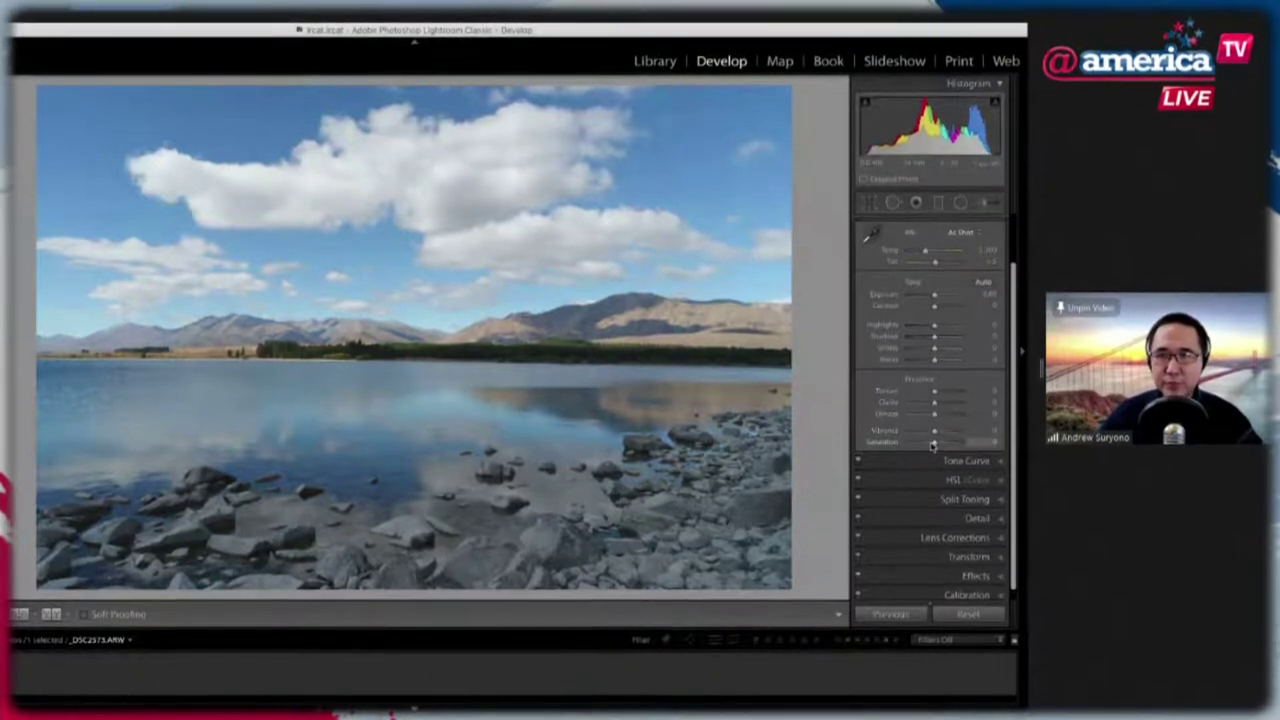
double_click(600, 37)
double_click(690, 50)
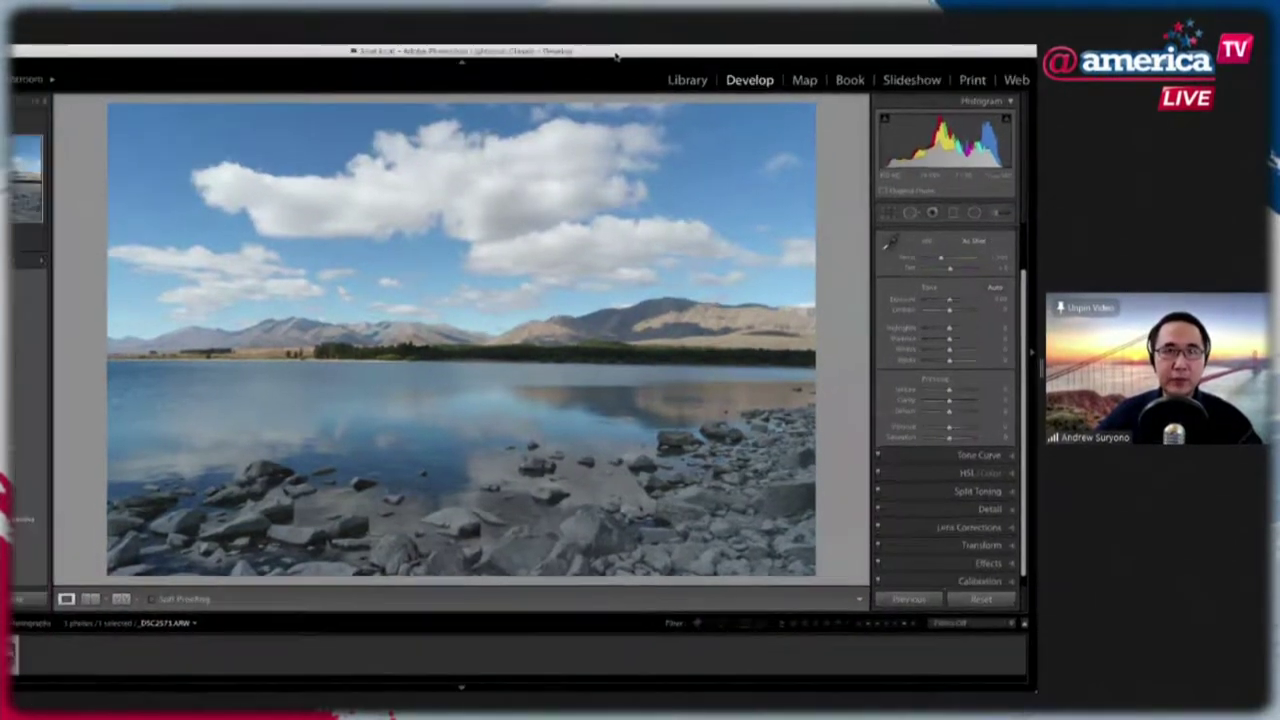
double_click(700, 50)
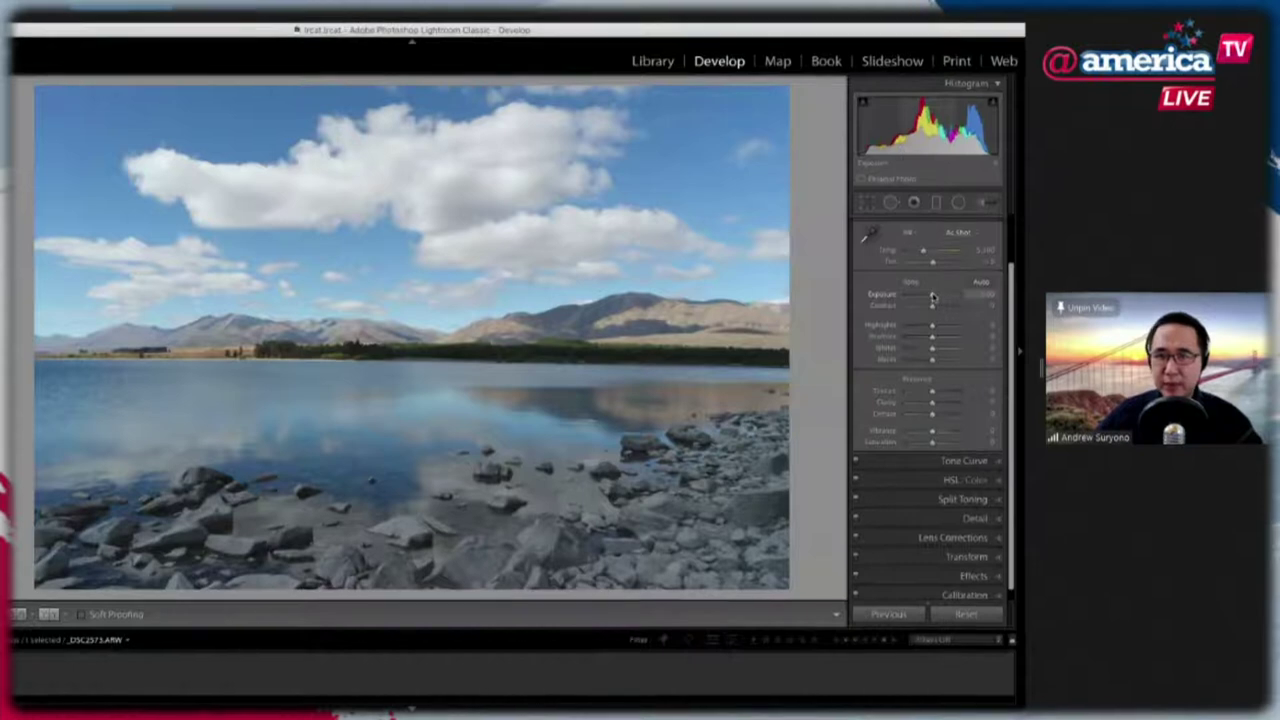
Set the lake photo's Exposure to +0.45, Highlights to -47, Whites to about -20 and Shadows to about +54
drag(932, 297, 935, 297)
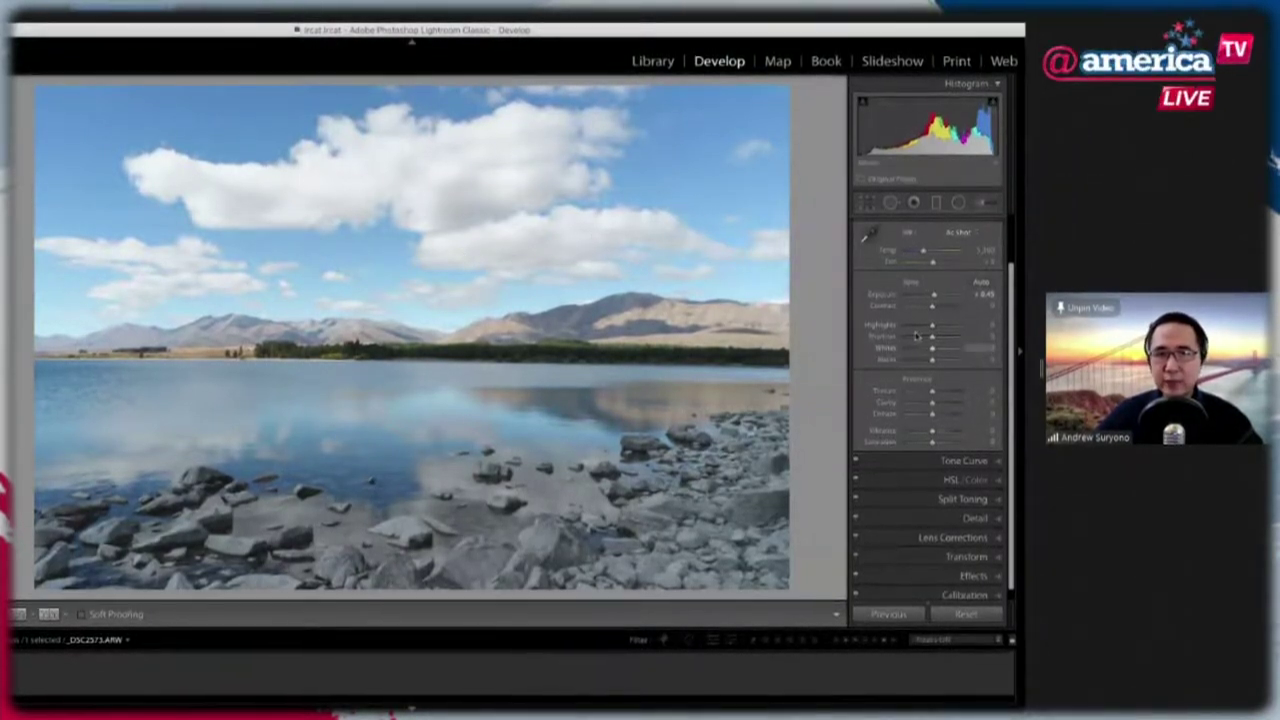
drag(932, 327, 918, 327)
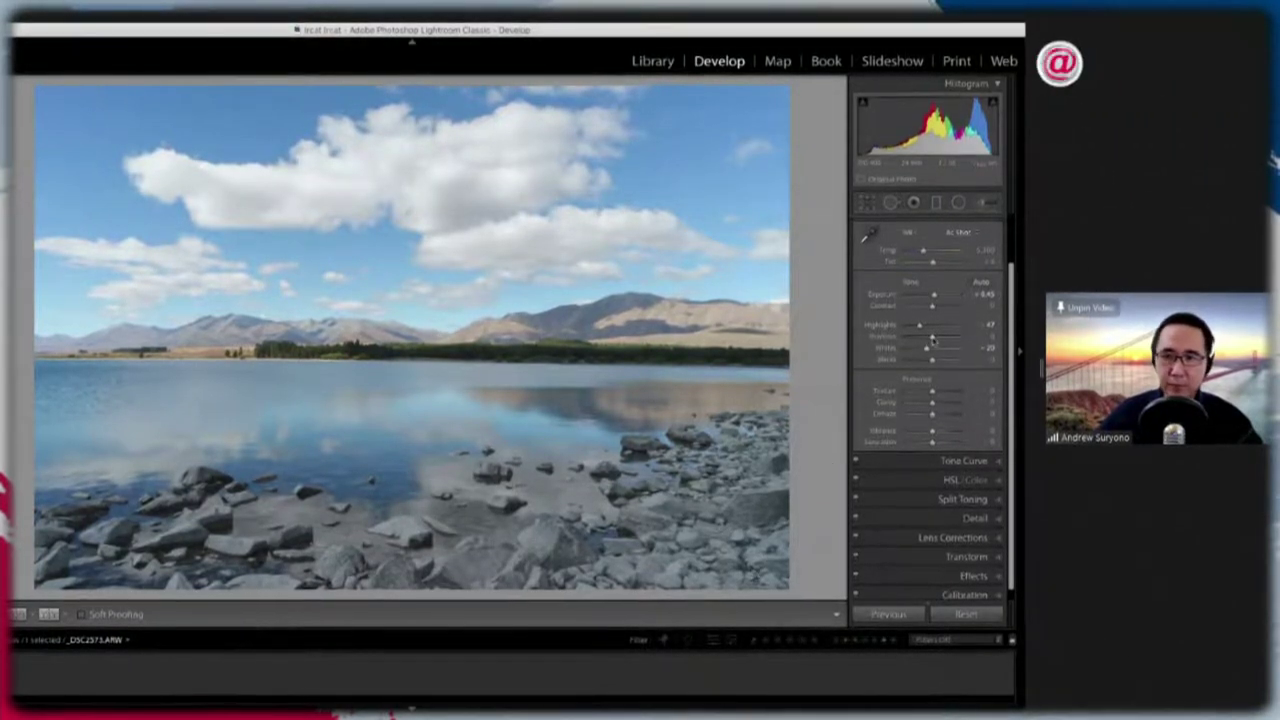
drag(935, 341, 946, 337)
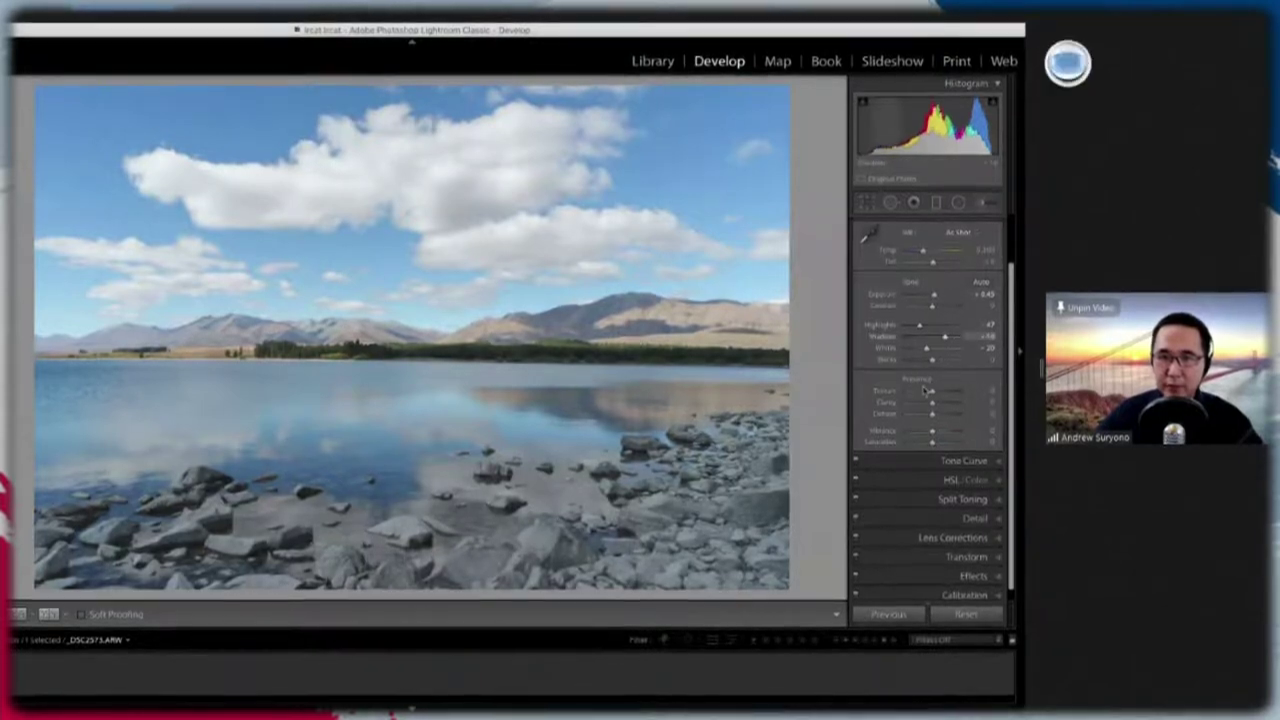
Set Texture to +50 and Clarity to +17 while viewing the lake photo's foreground rocks up close
click(684, 522)
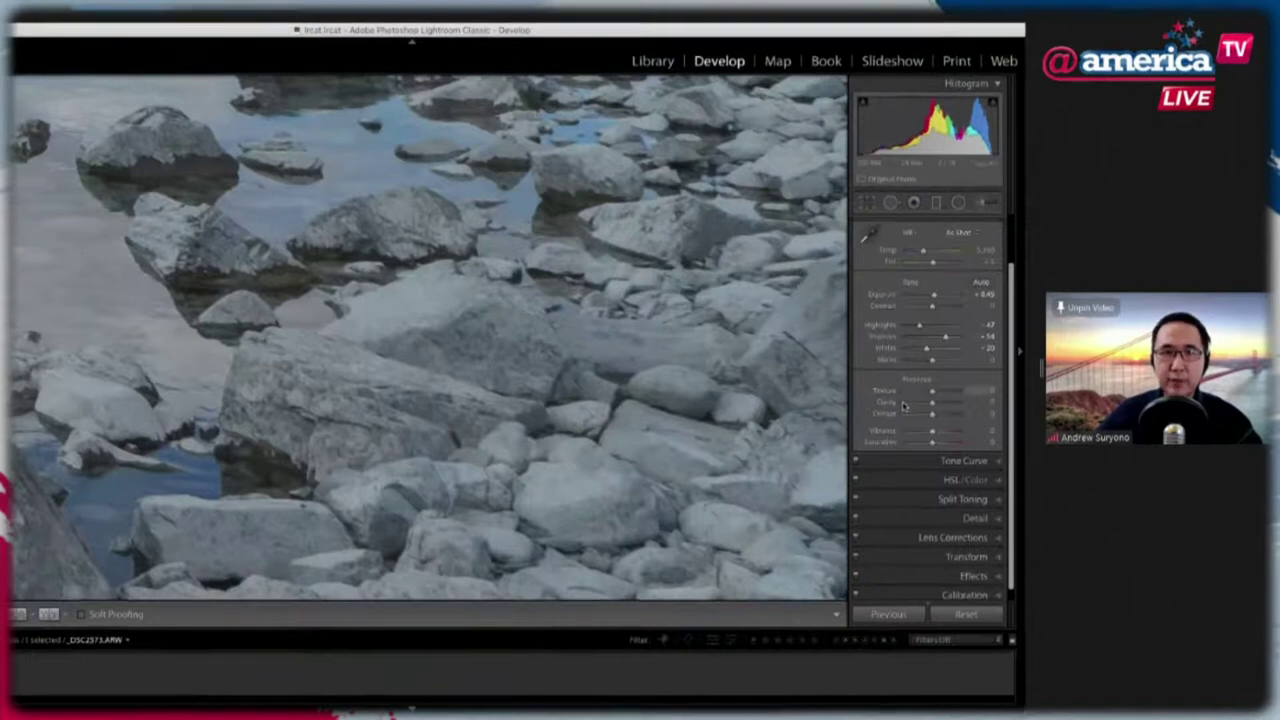
drag(932, 392, 946, 392)
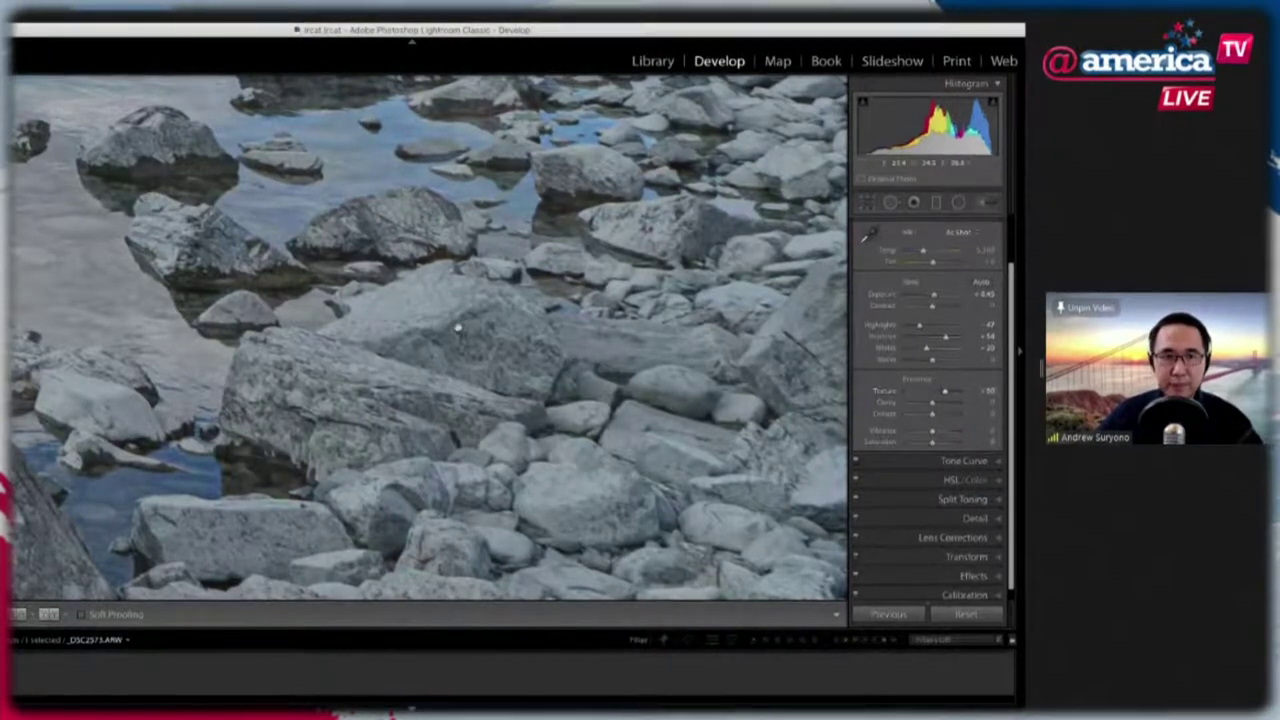
scroll(378, 393, down, 3)
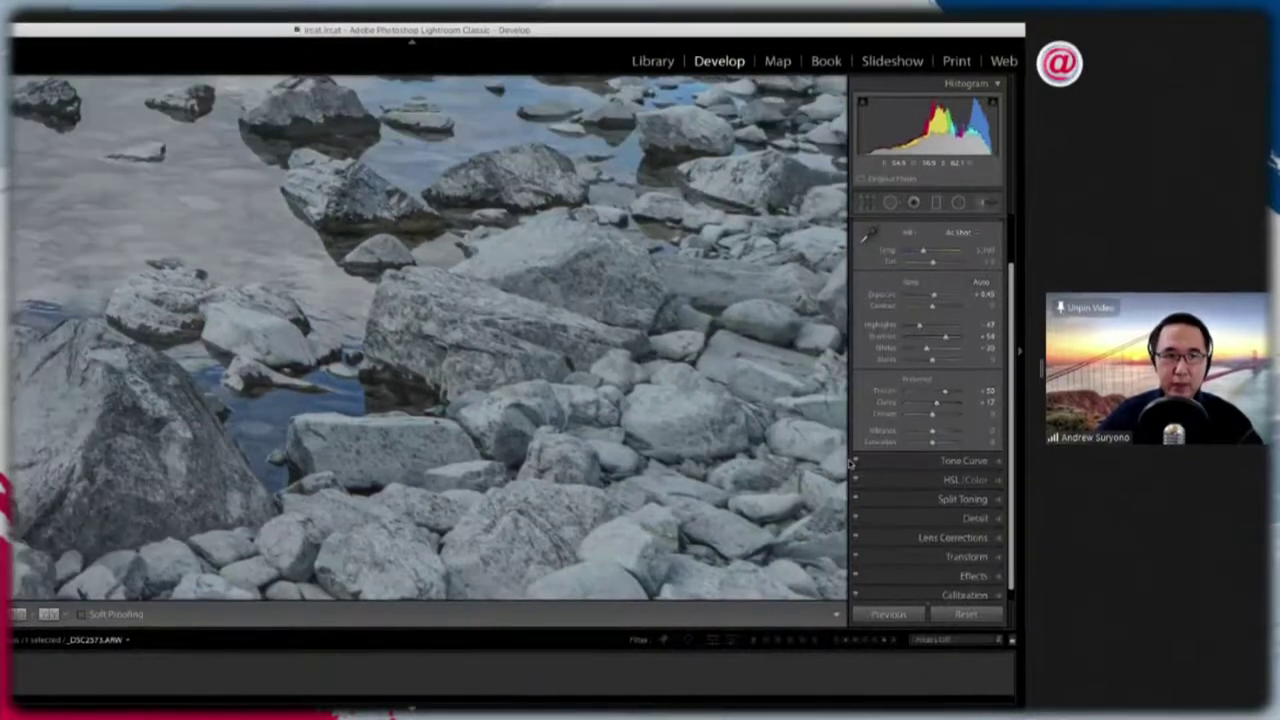
Set Vibrance to +23 and Saturation to +21 while viewing the whole lake photo
click(632, 379)
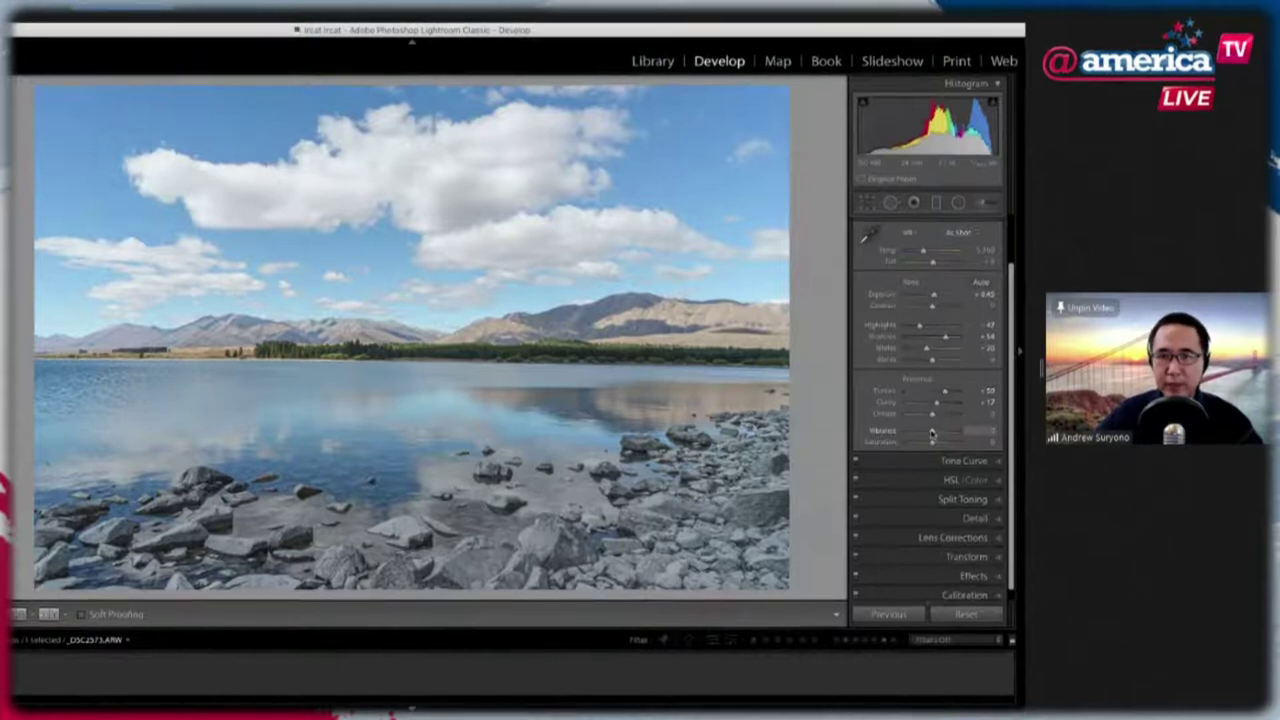
drag(935, 432, 938, 432)
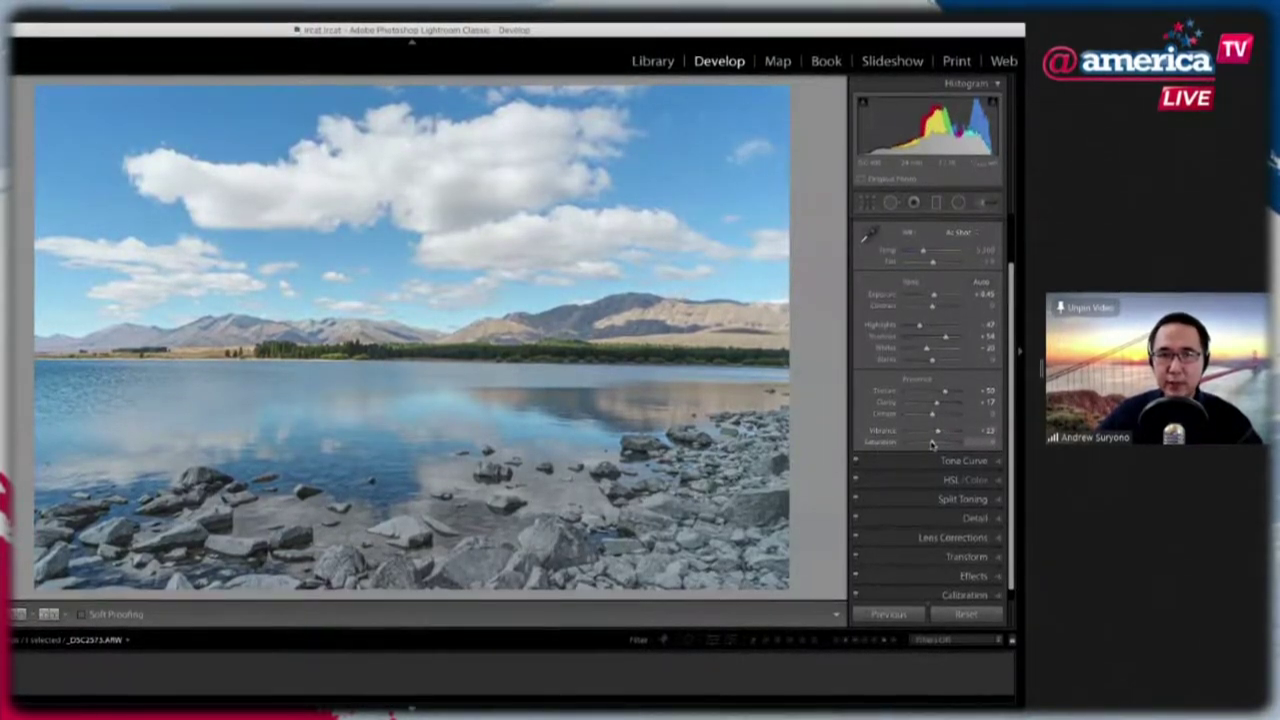
drag(935, 443, 939, 443)
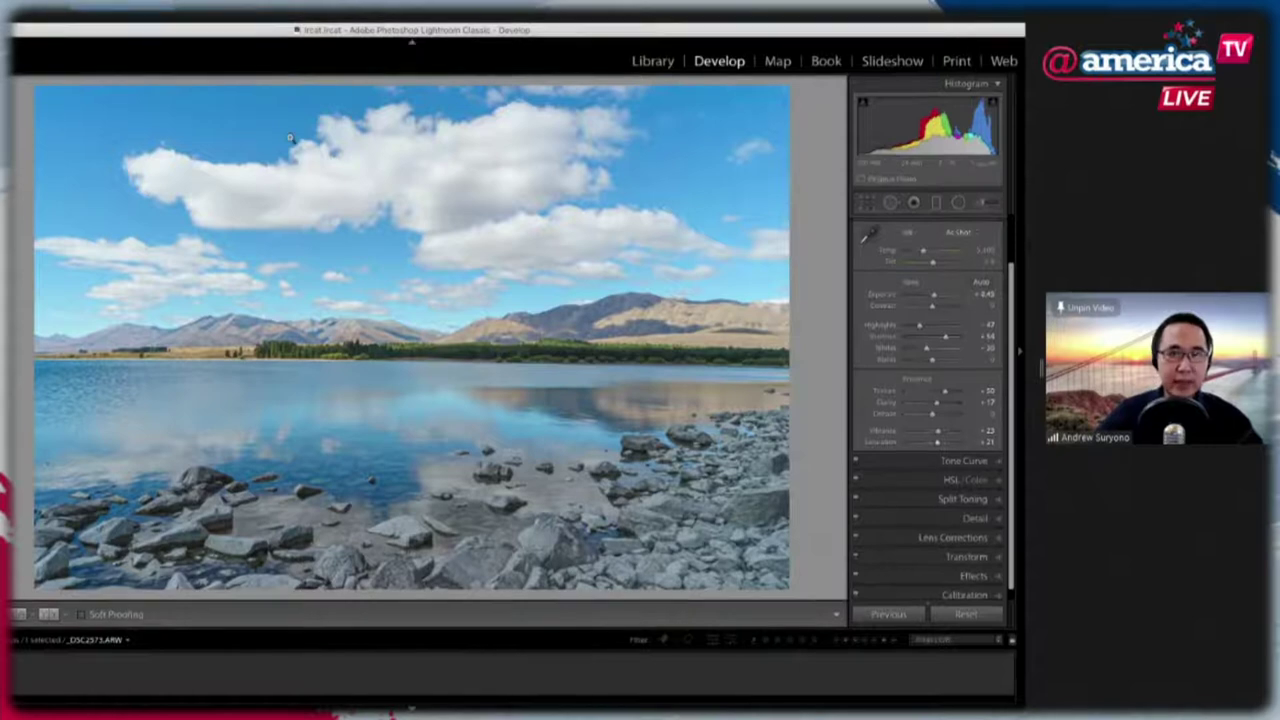
Compare the edited lake photo with its unedited version and return to the edited view
double_click(123, 36)
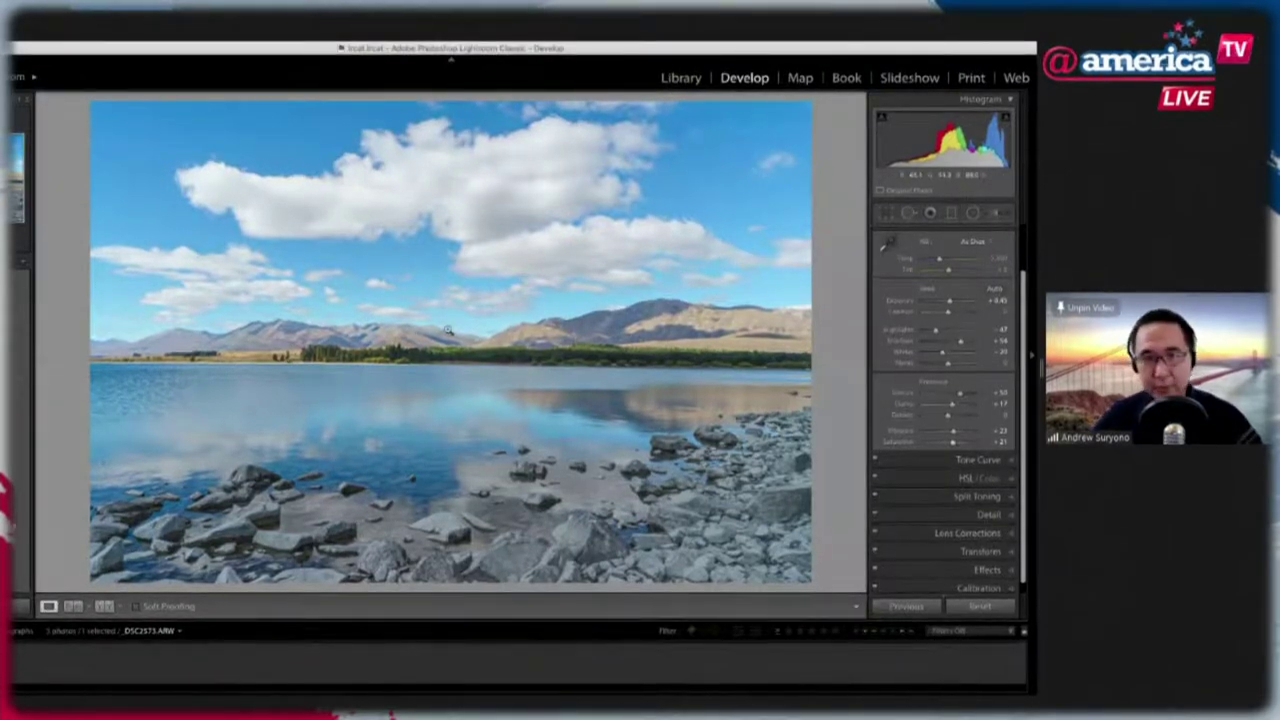
key(backslash)
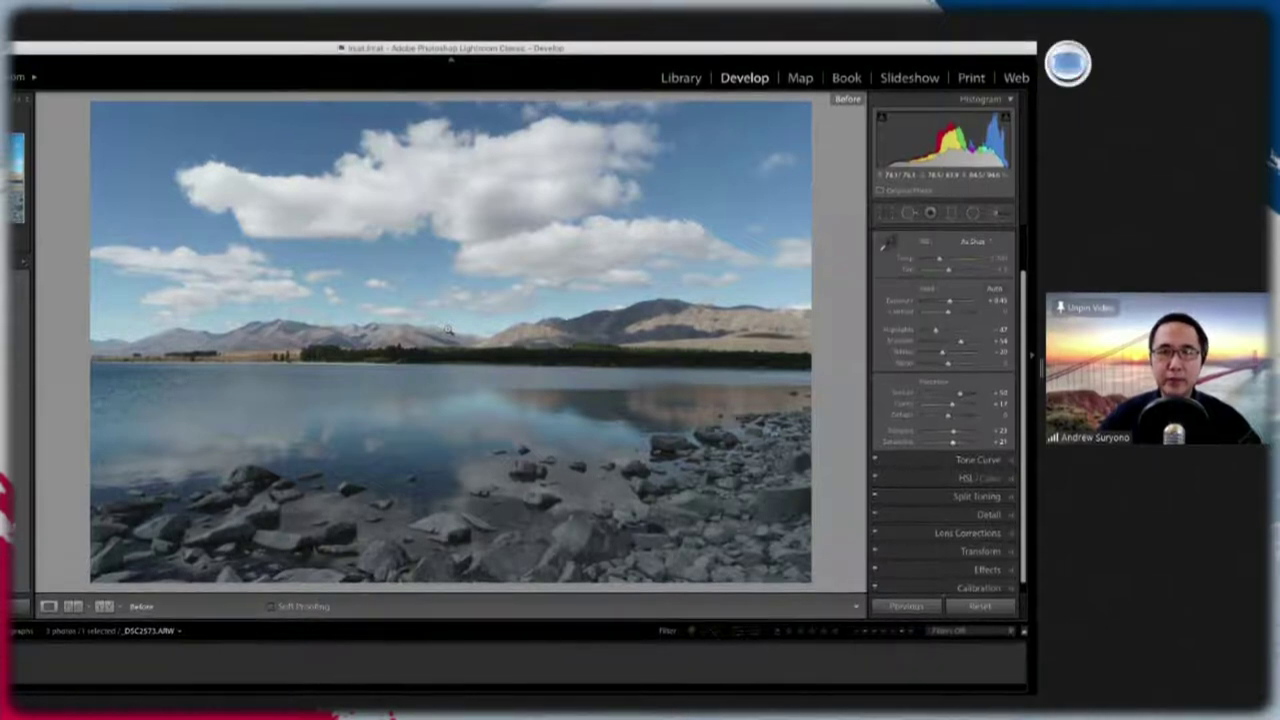
key(backslash)
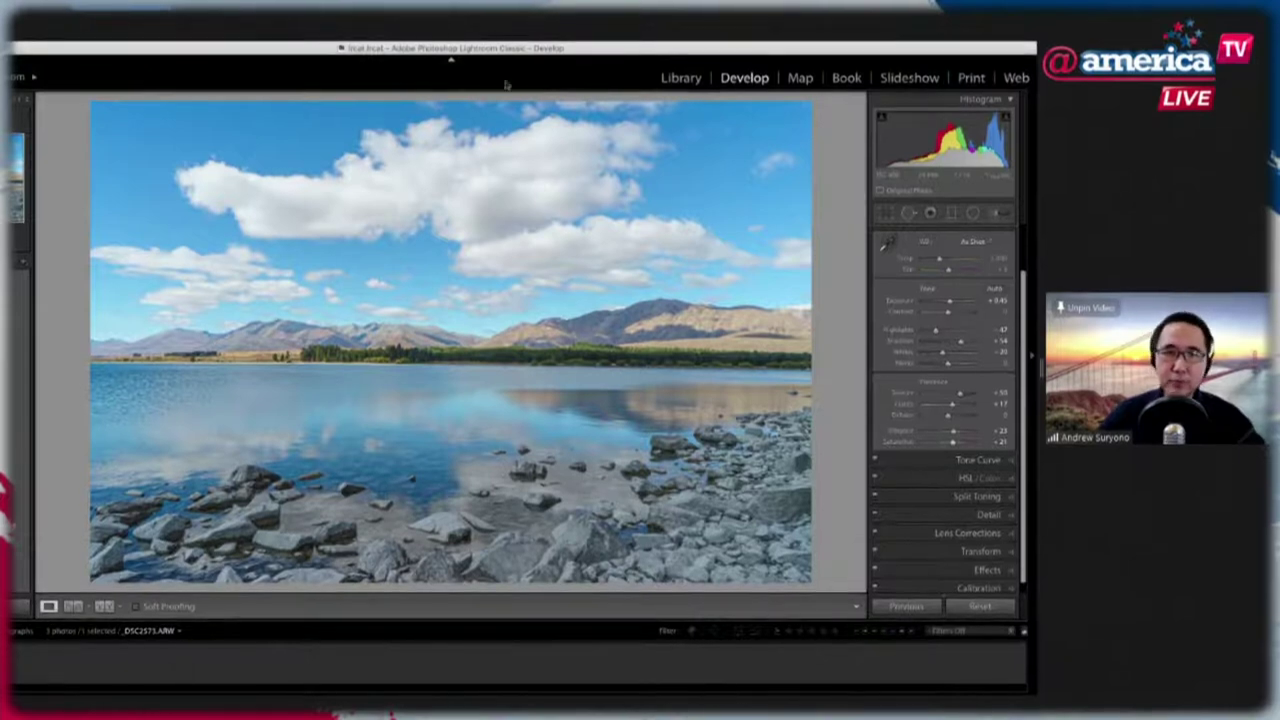
On the night waterfall photo, set Blacks to -43, Shadows to about -16, Highlights to about +36 and Whites to about +55
key(shift+Tab)
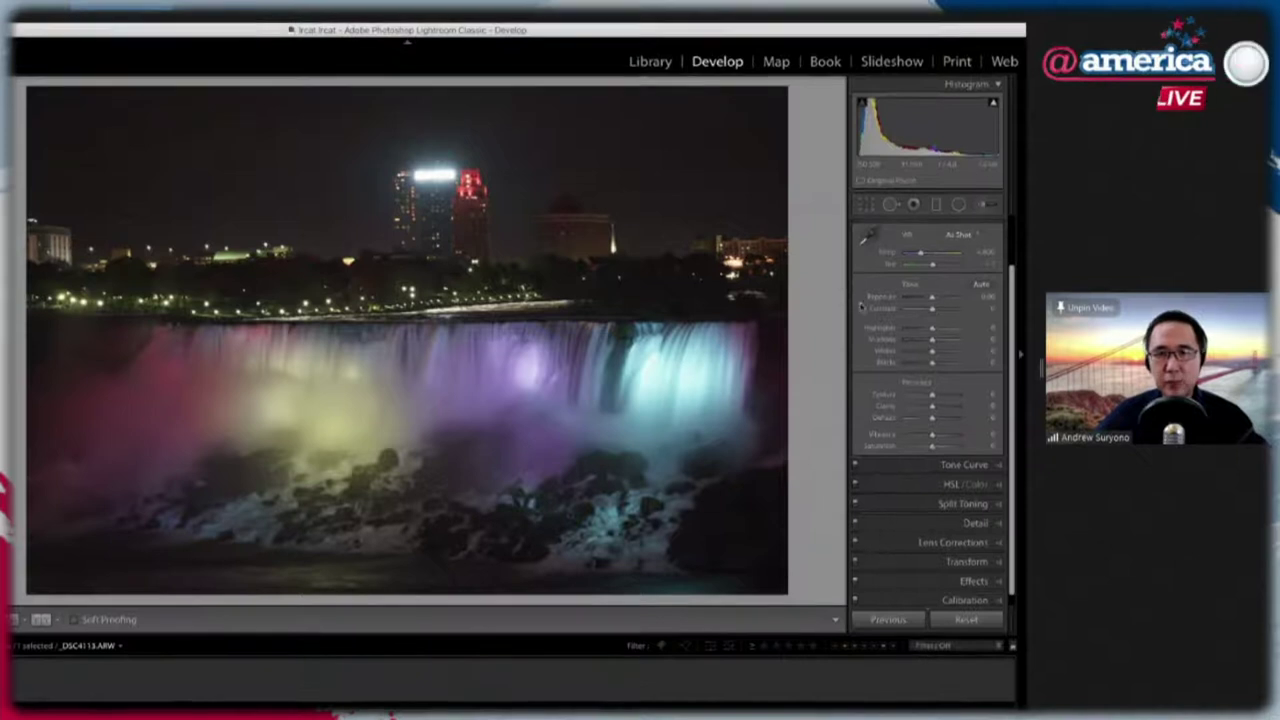
drag(932, 366, 922, 366)
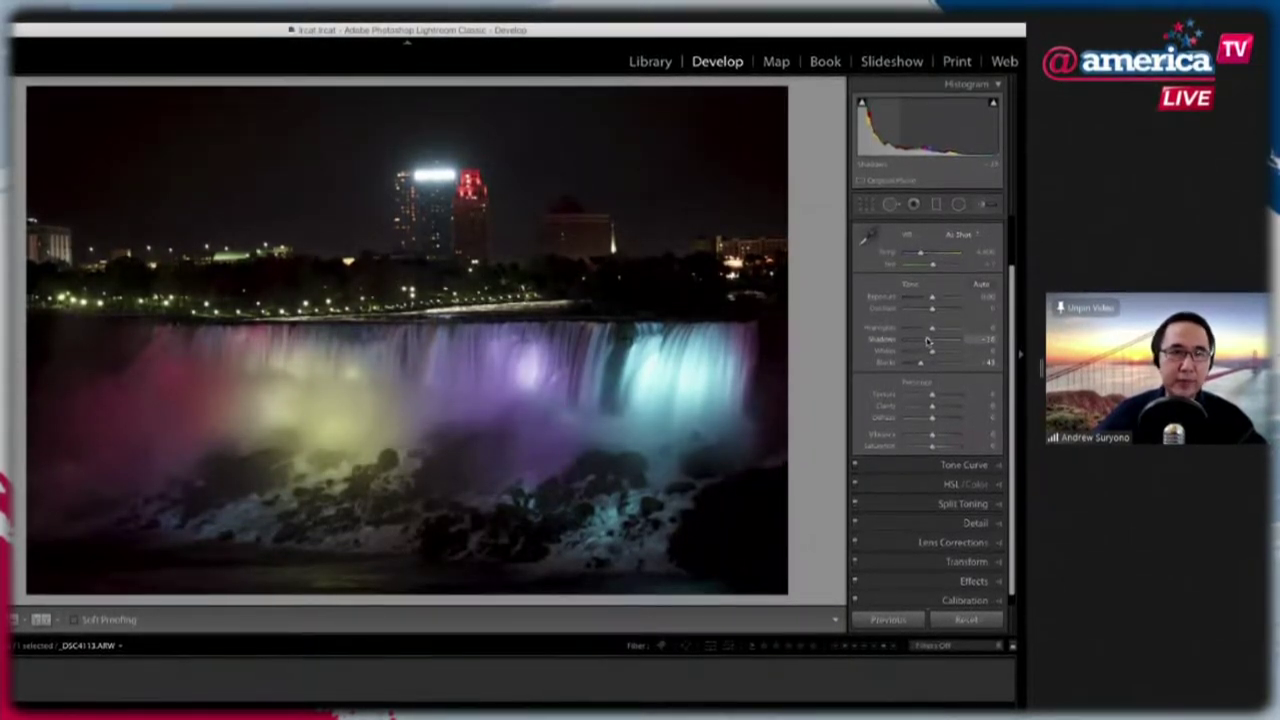
drag(925, 341, 905, 342)
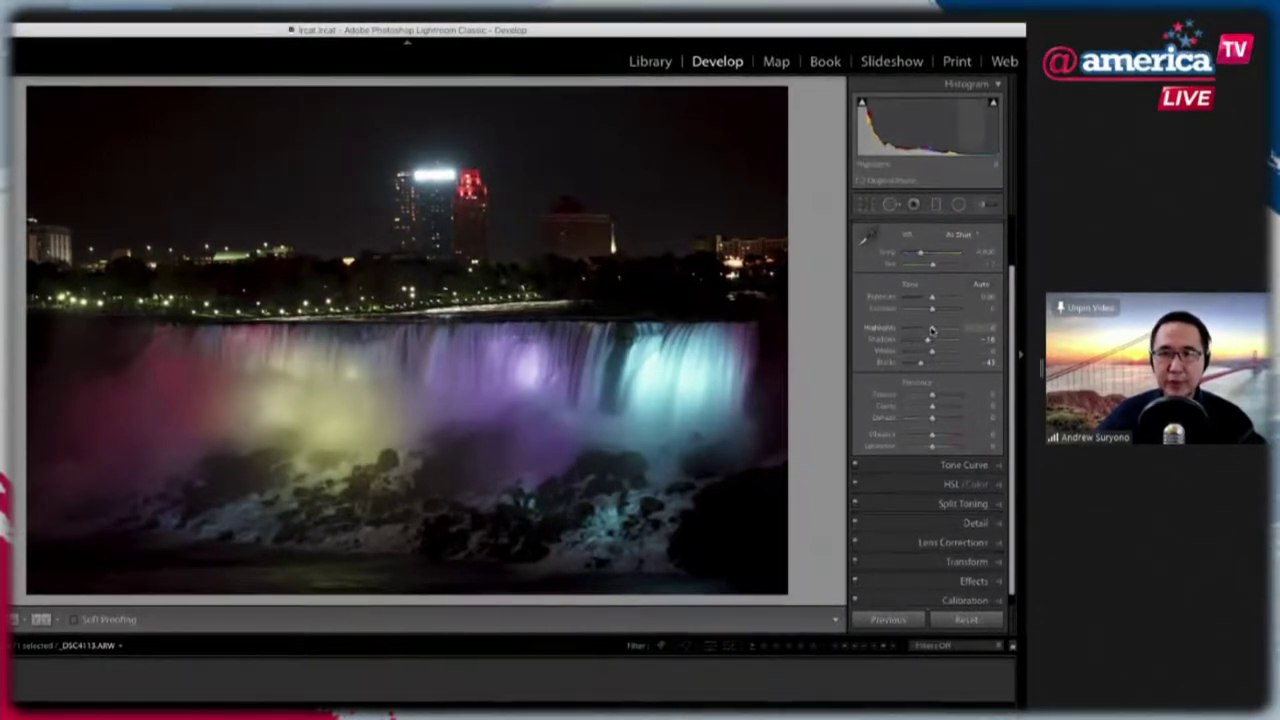
drag(931, 330, 940, 330)
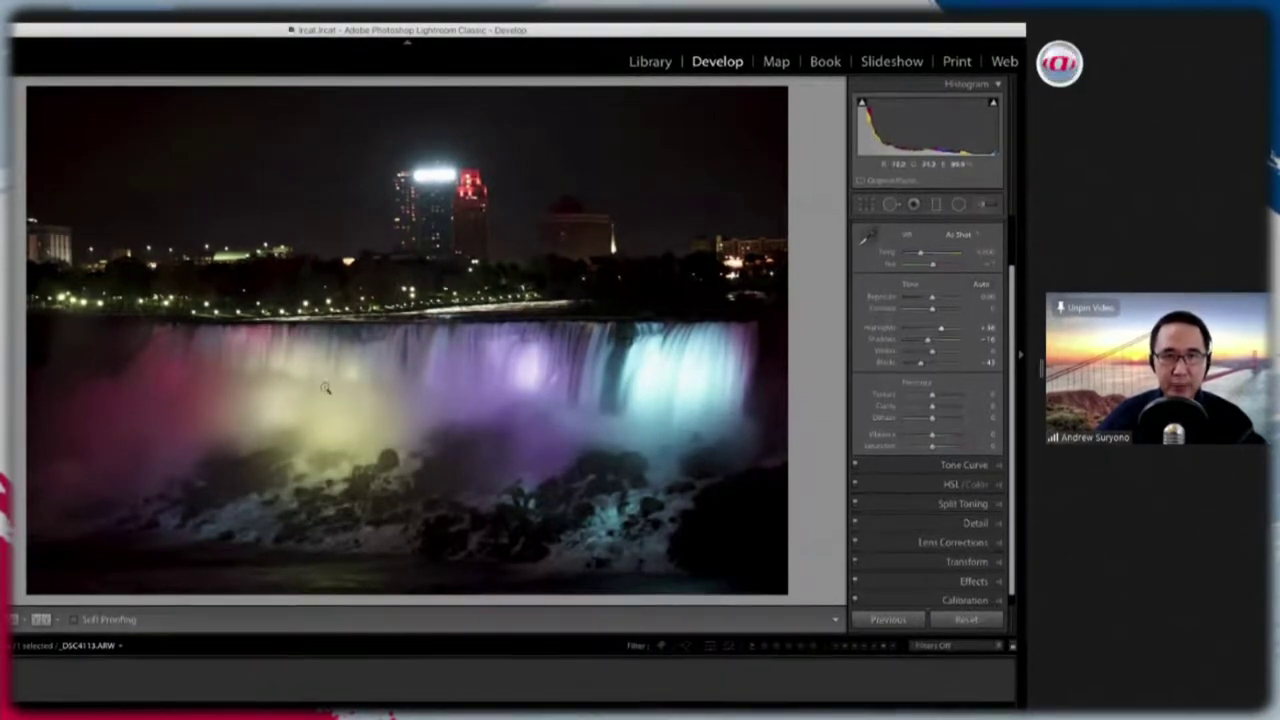
drag(931, 352, 947, 354)
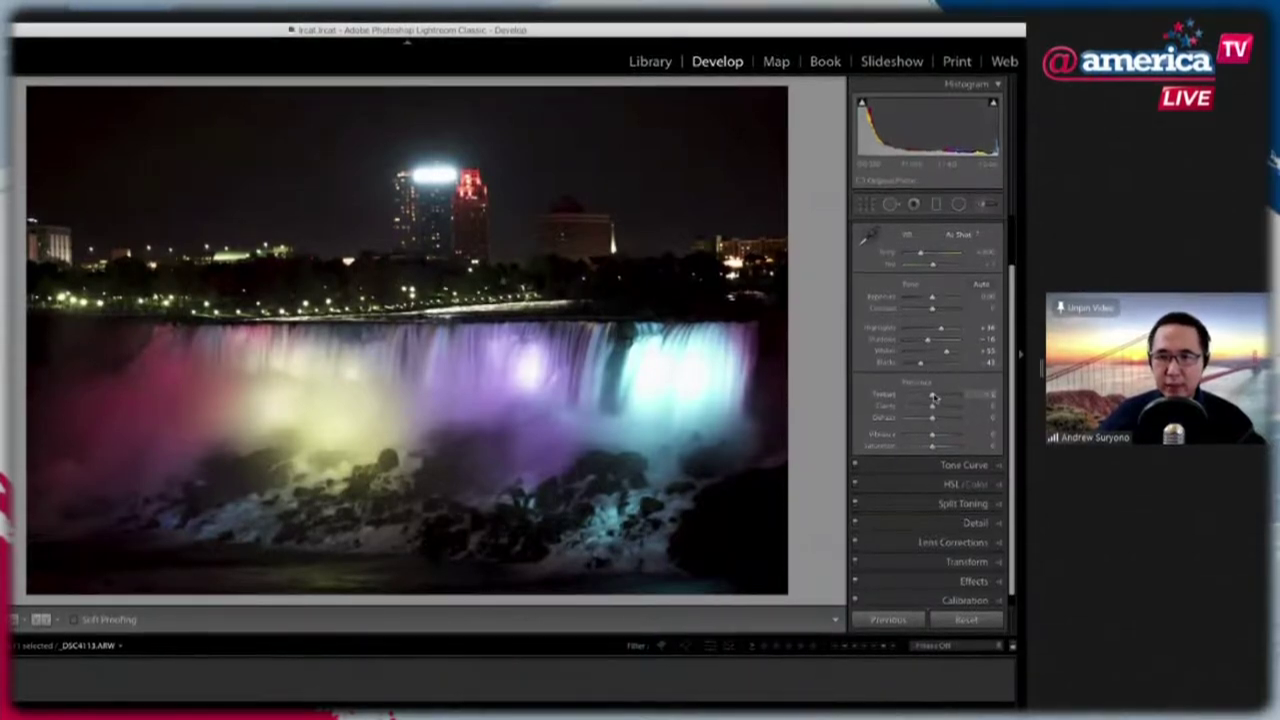
Set the night photo's Texture to +23 and Clarity to +12 with the buildings enlarged, plus Vibrance +16 and Saturation +12 for the whole view
click(483, 232)
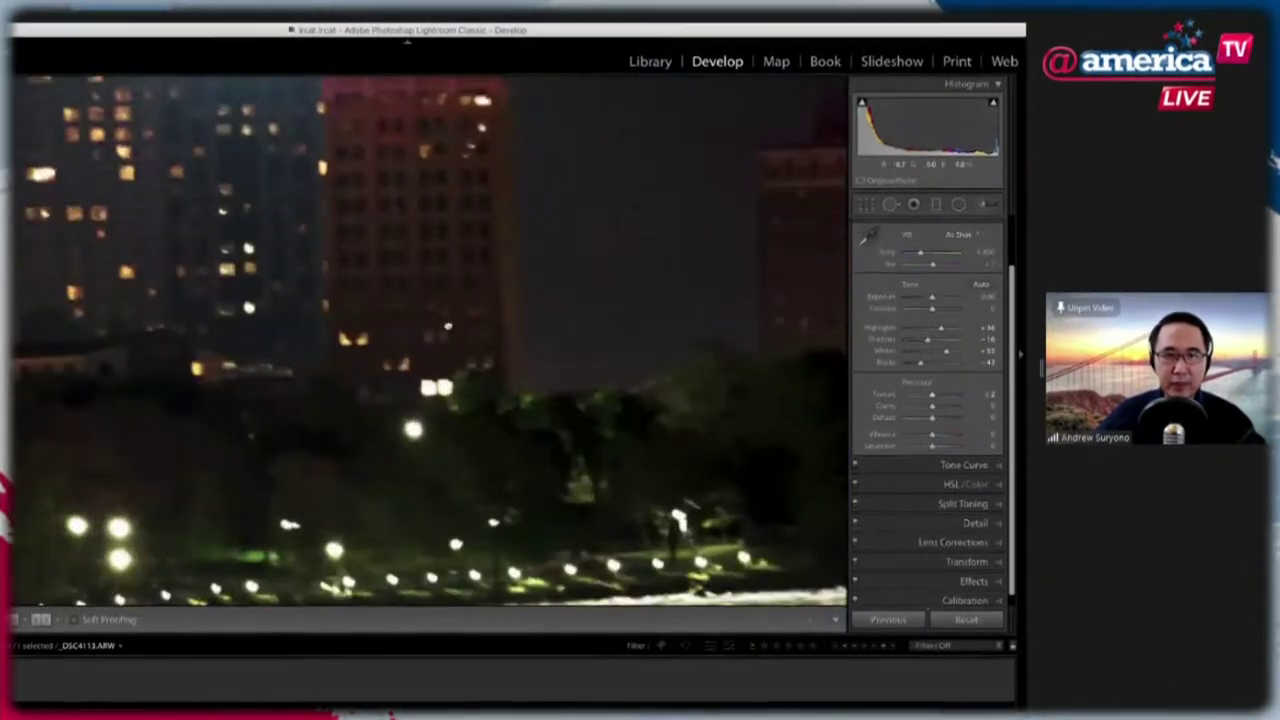
drag(932, 397, 923, 408)
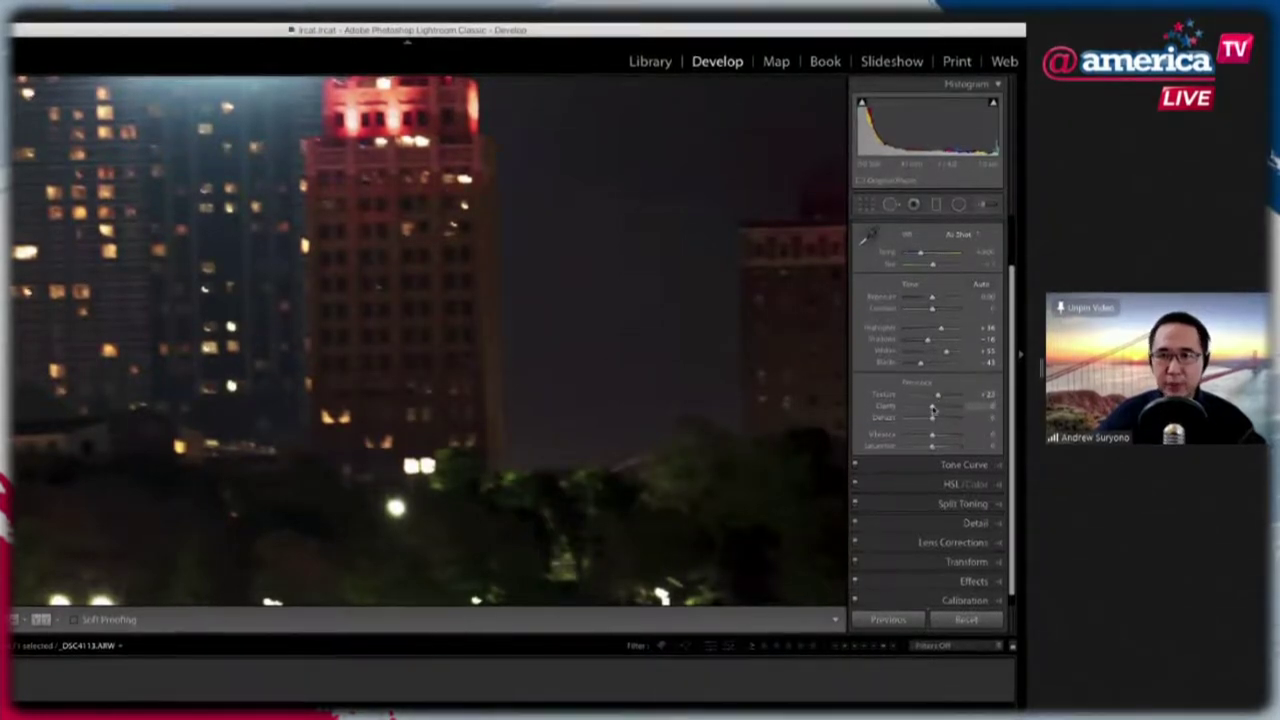
key(z)
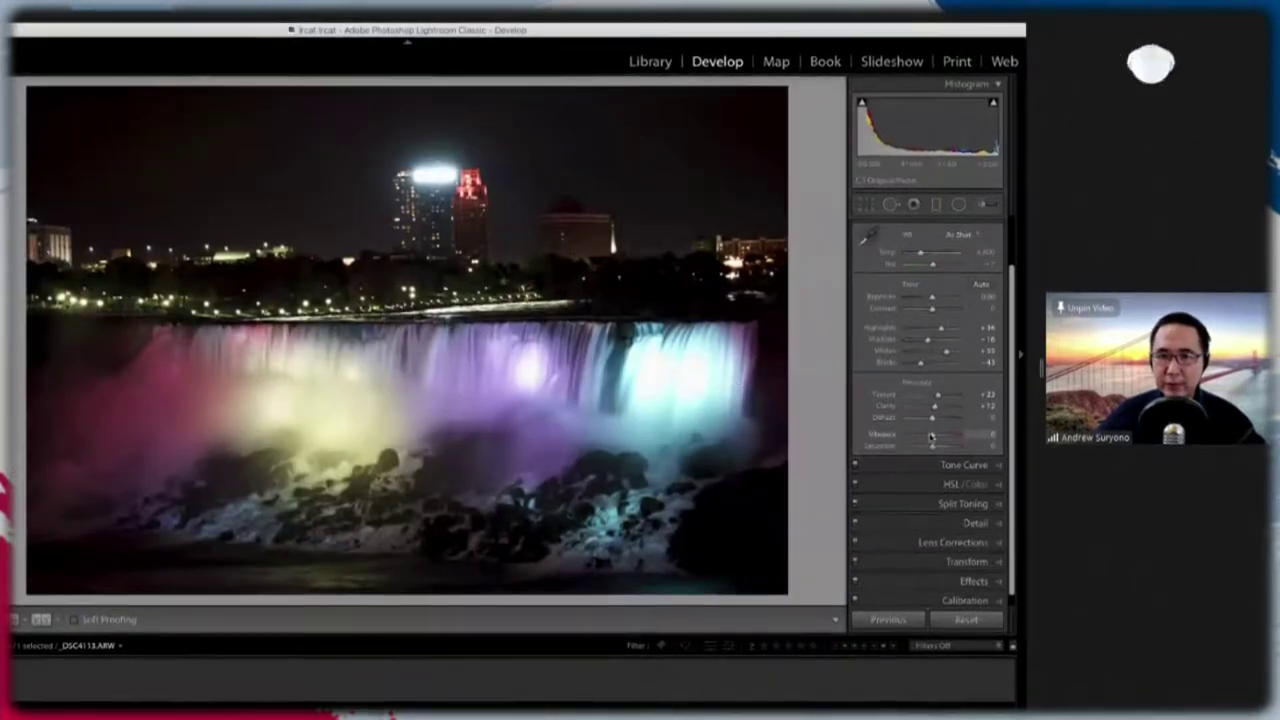
drag(930, 437, 936, 449)
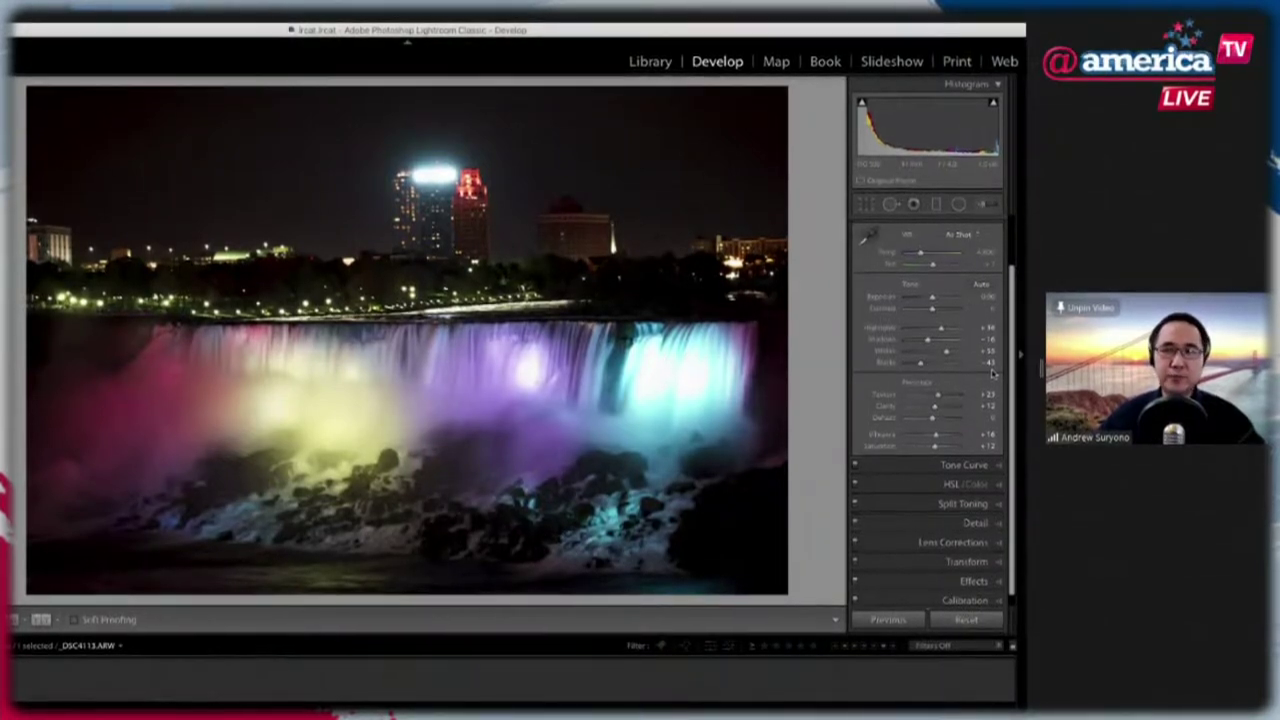
Straighten the night waterfall photo by rotating its crop to an angle of about 1.79 degrees
scroll(951, 416, down, 1)
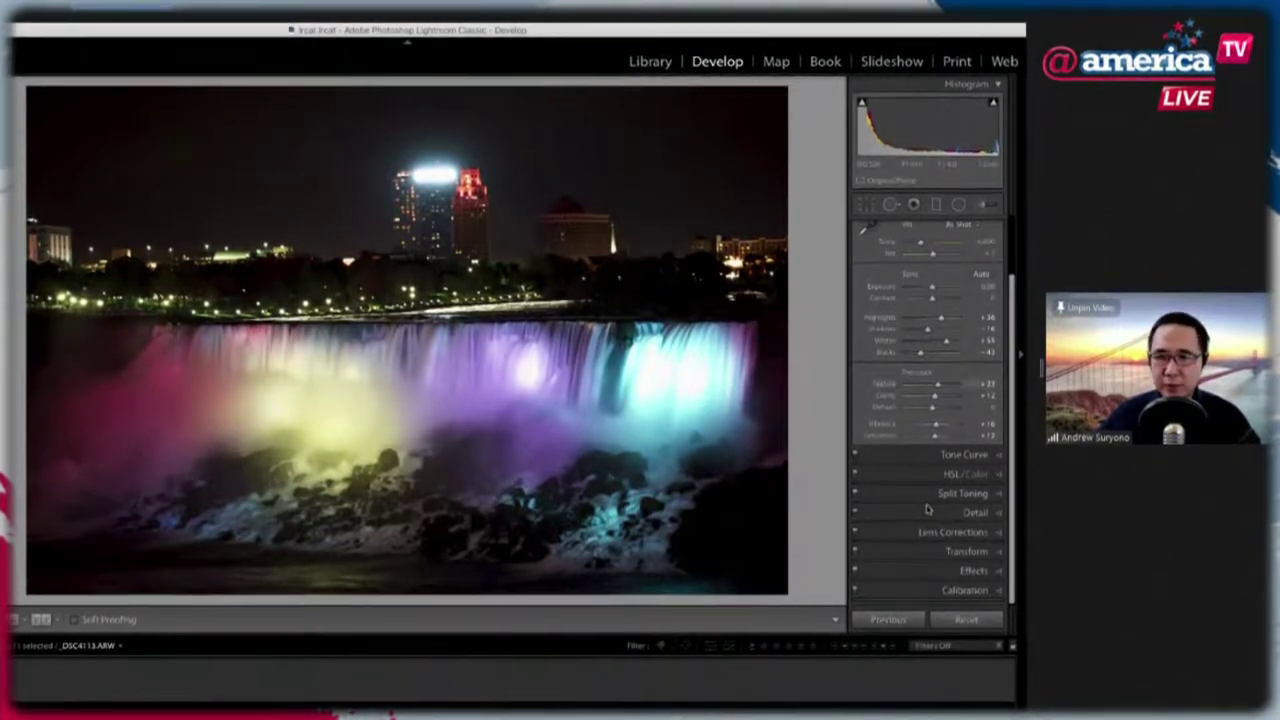
click(958, 552)
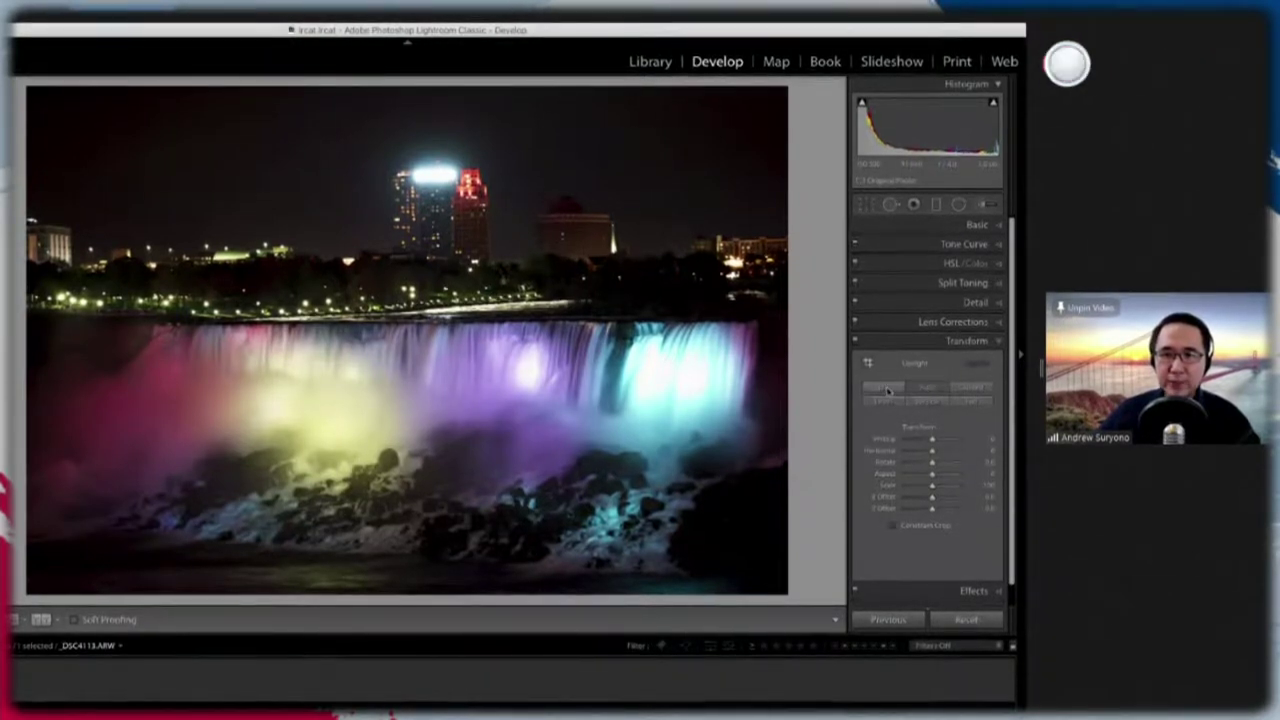
click(867, 204)
drag(805, 82, 810, 96)
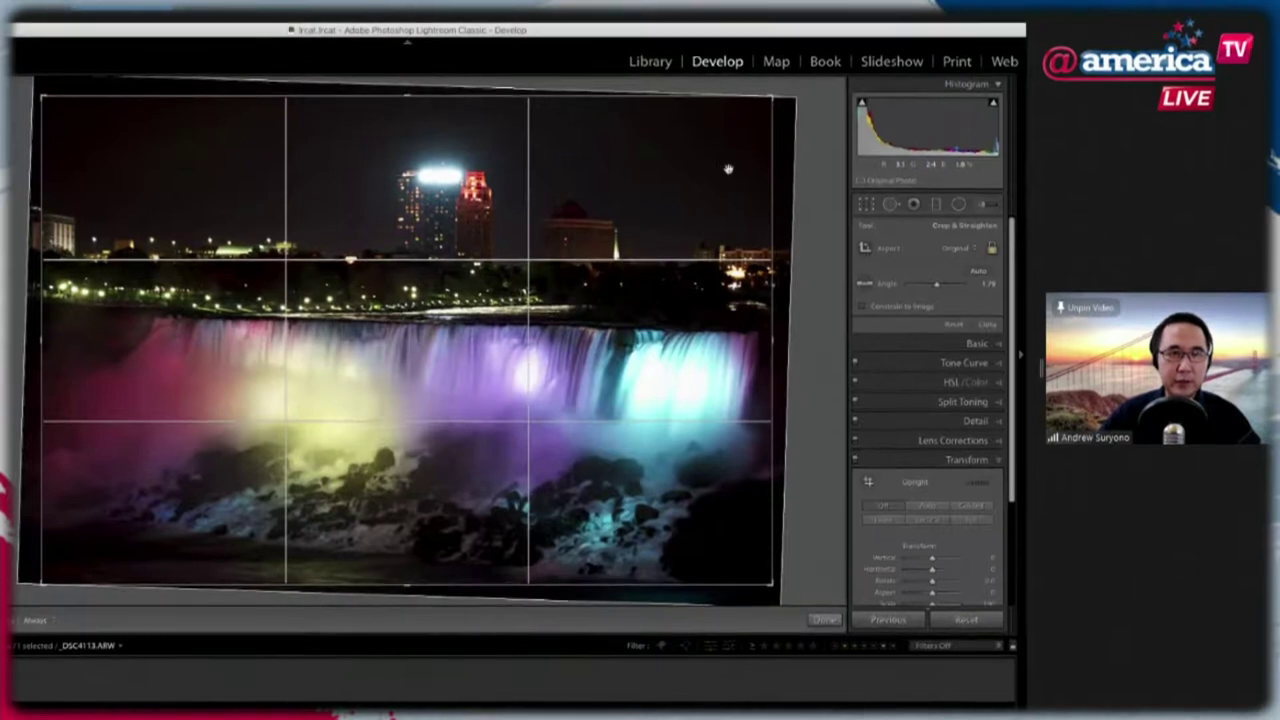
key(Return)
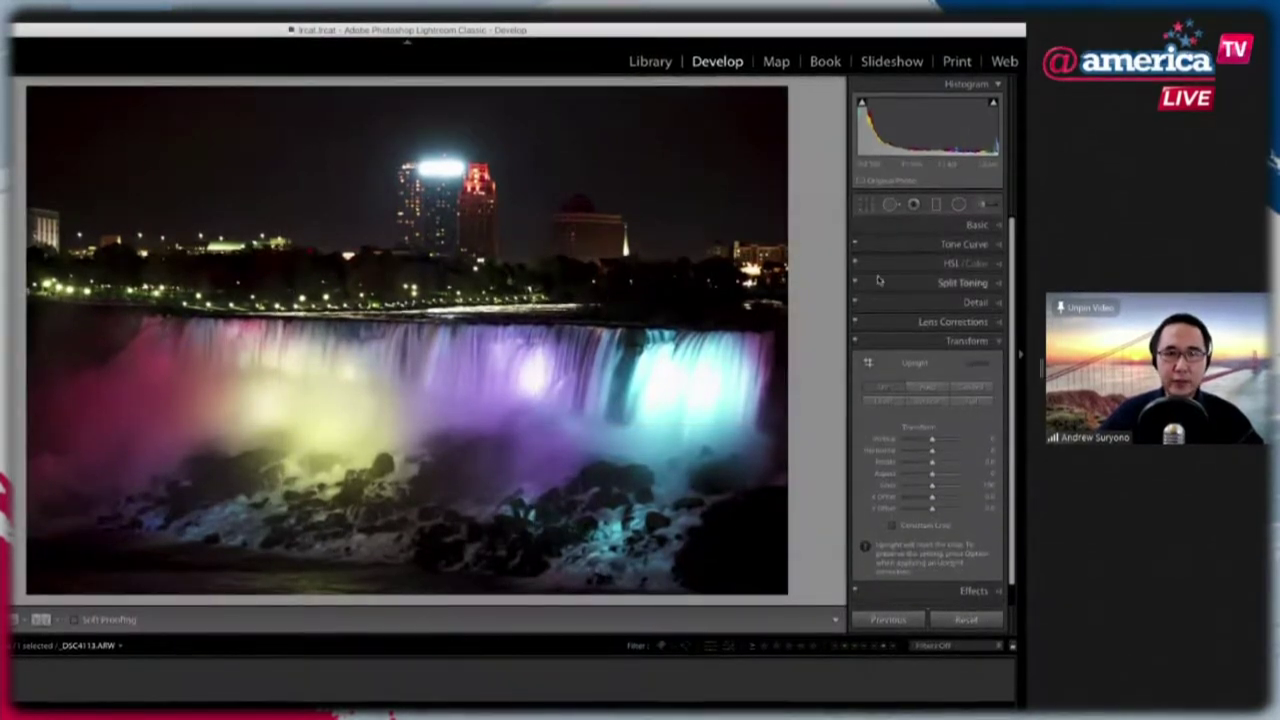
Review the night photo's Basic adjustments, compare it with its unedited version, and try a lower Whites setting
click(980, 226)
click(980, 226)
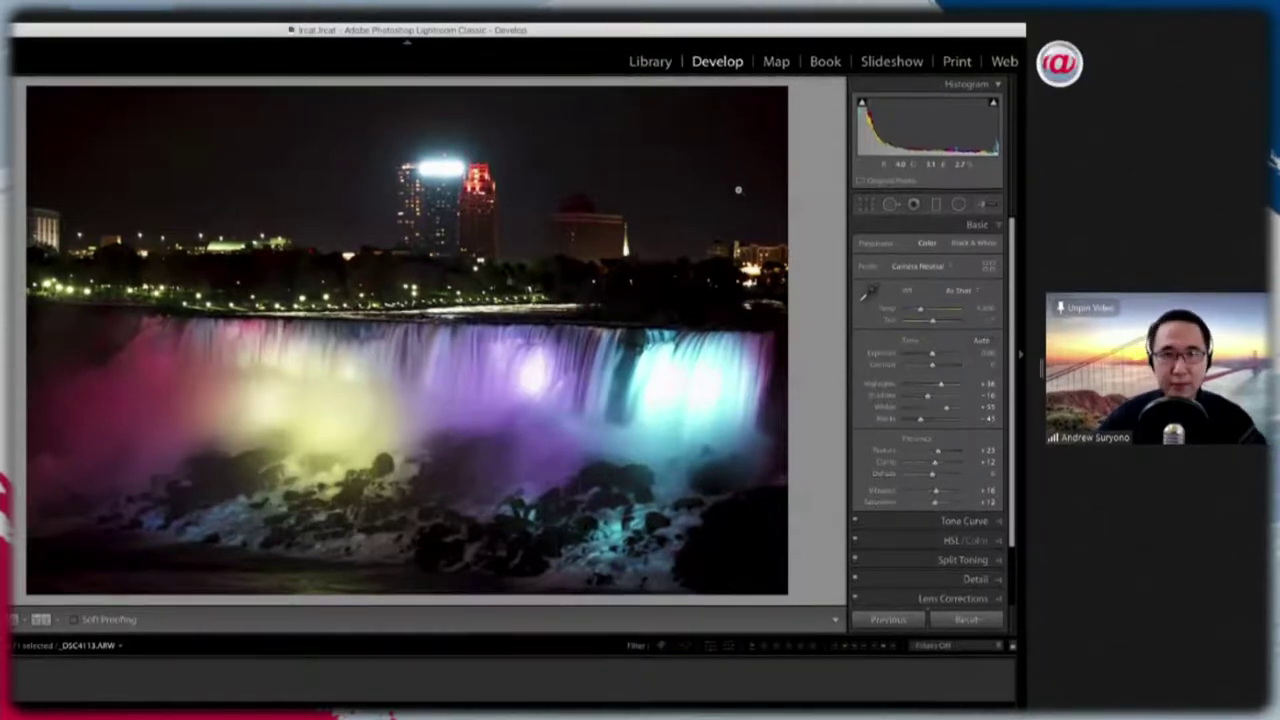
key(backslash)
key(backslash)
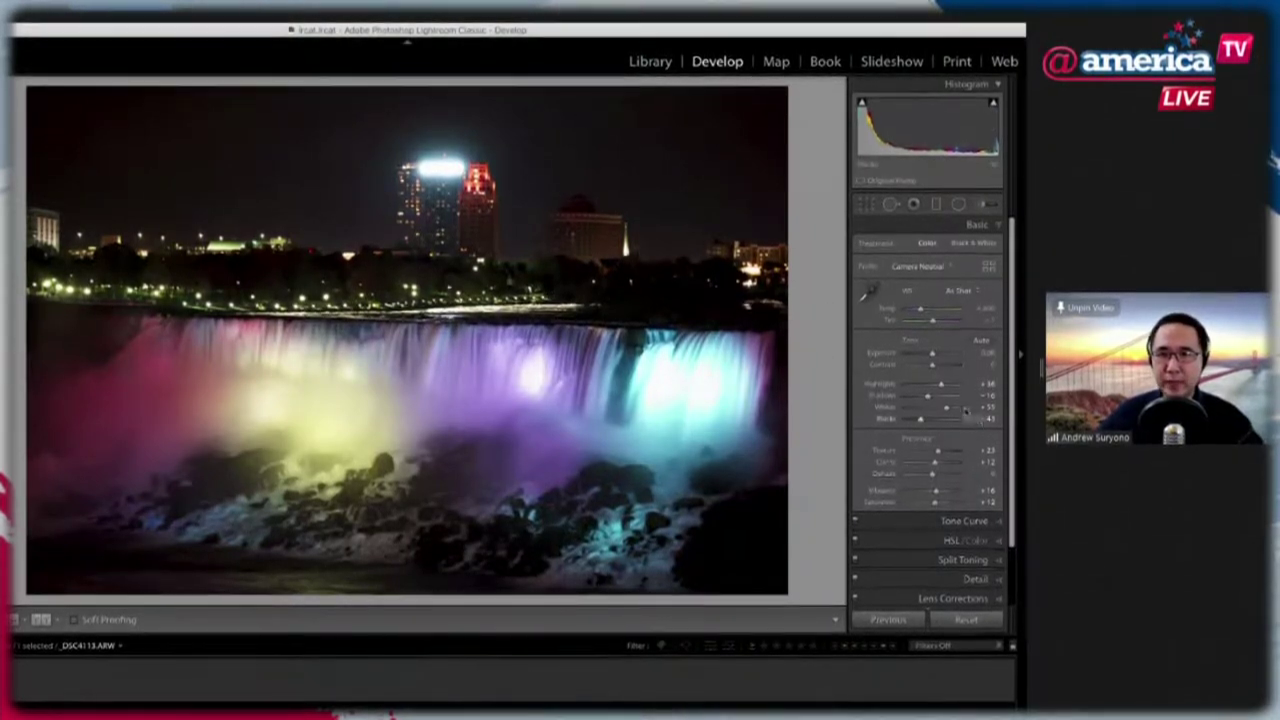
drag(947, 410, 938, 408)
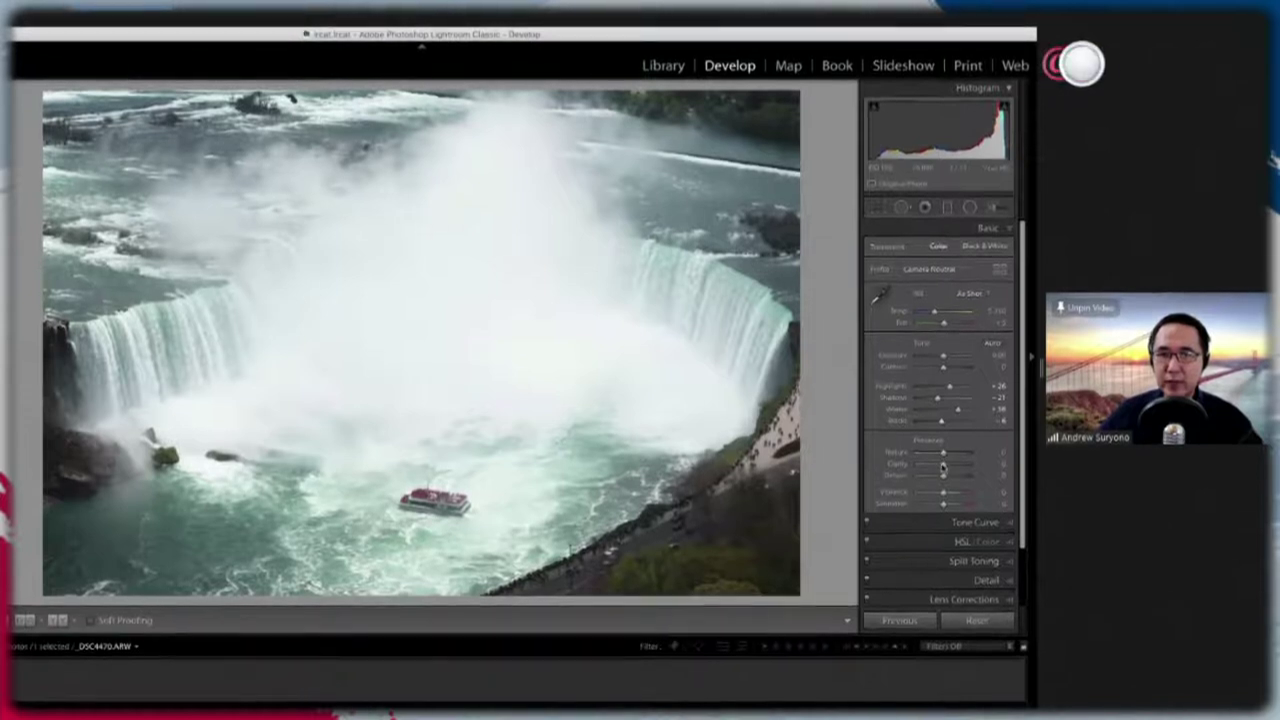
Set Texture and Clarity to +15 on the daytime waterfall photo and warm its Temp to about 6,300
drag(942, 455, 947, 452)
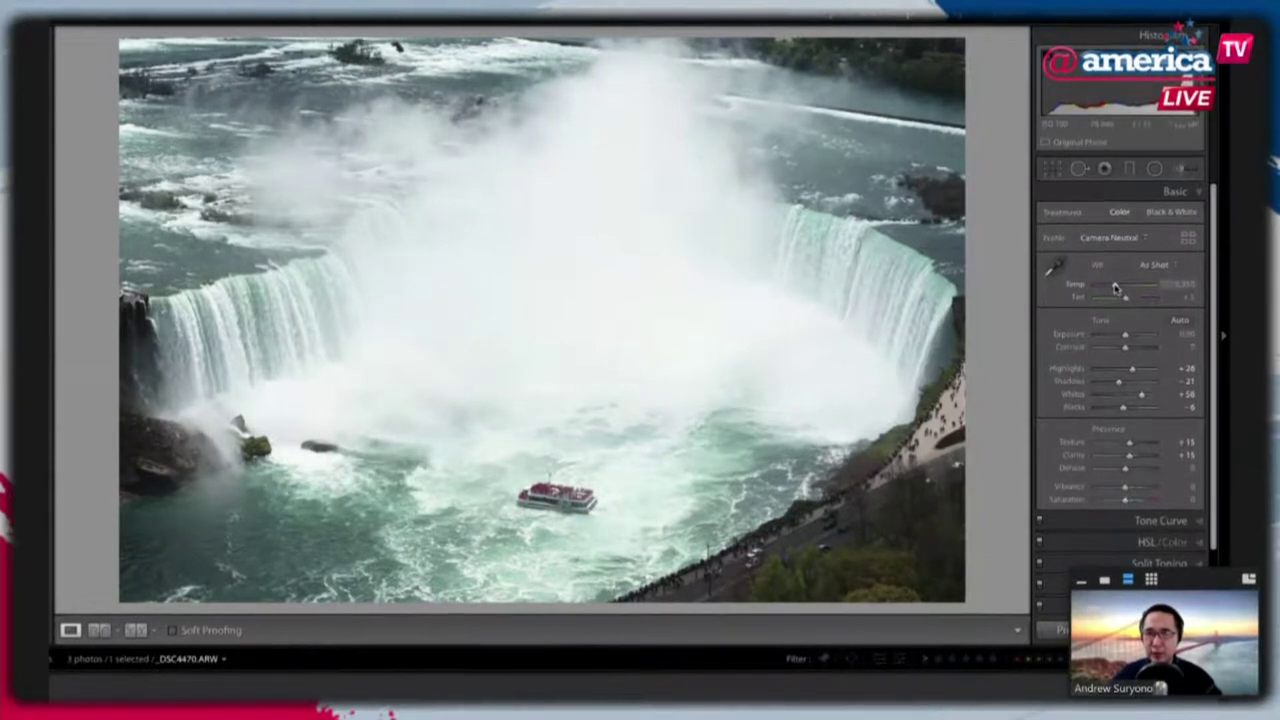
drag(1116, 288, 1118, 288)
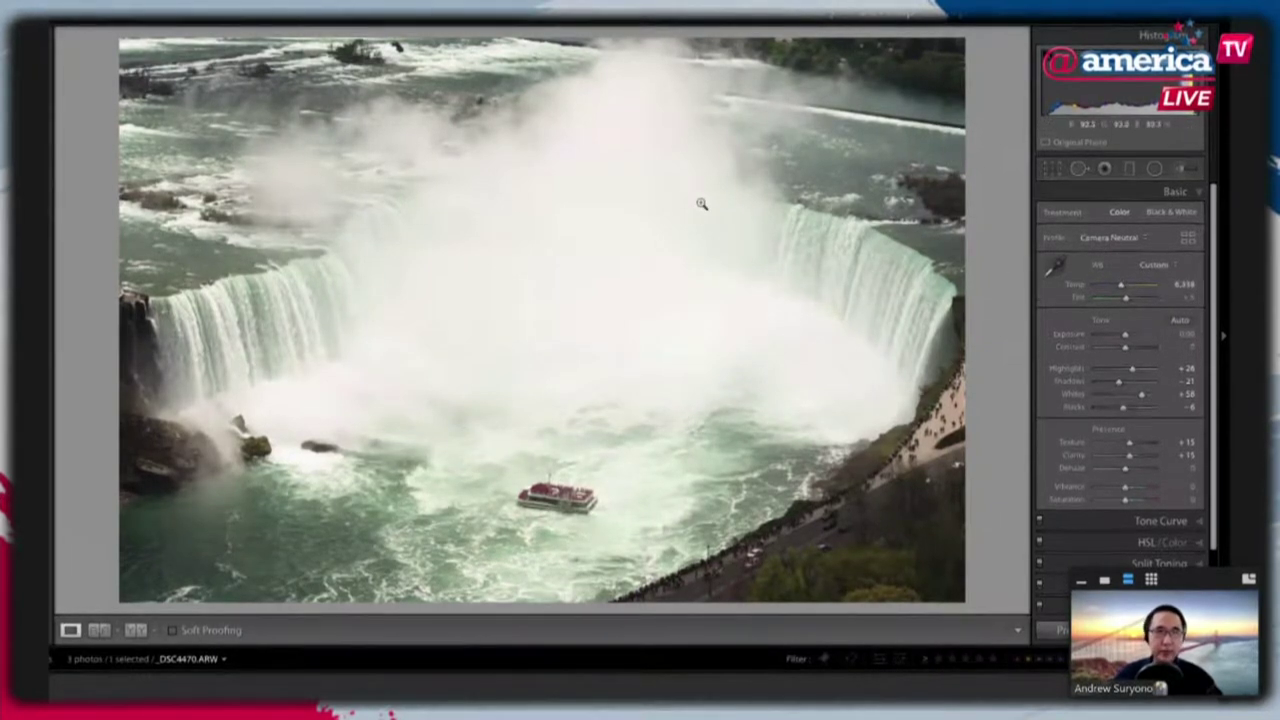
Crop the daytime waterfall photo slightly tighter, reposition it within the frame, and compare it with its unedited version
click(1060, 173)
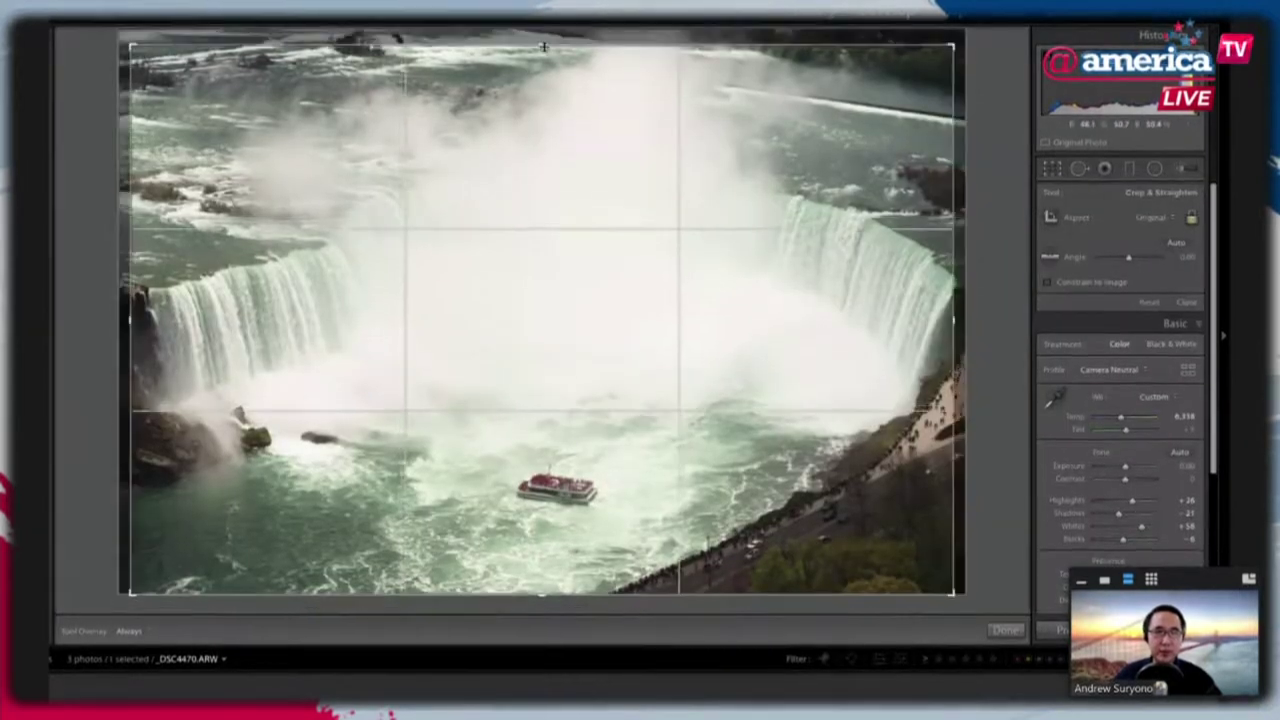
drag(626, 223, 626, 227)
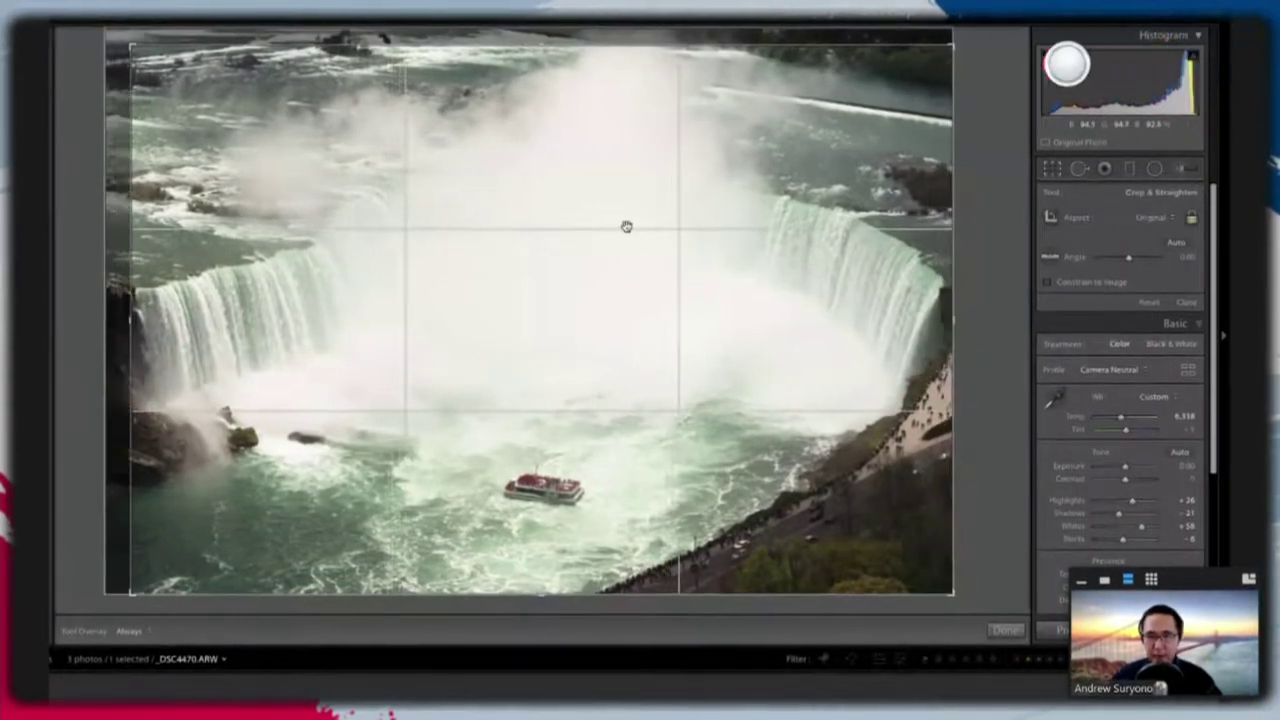
key(Return)
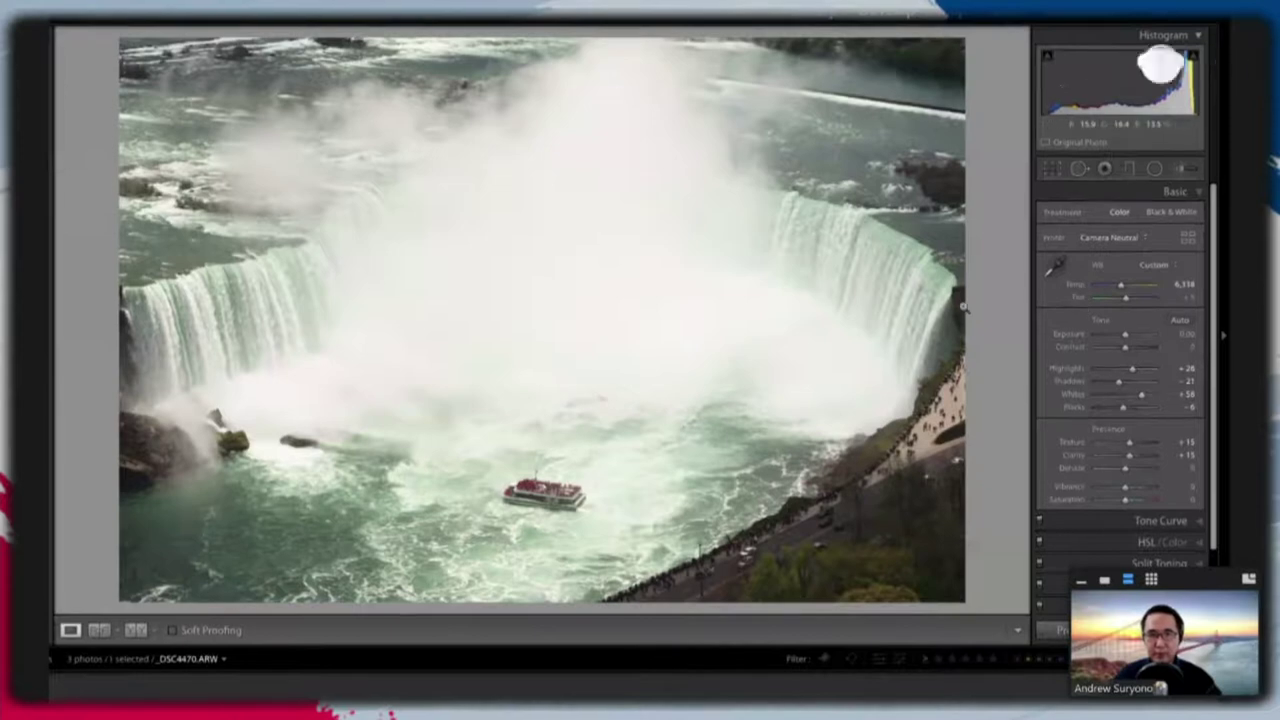
key(backslash)
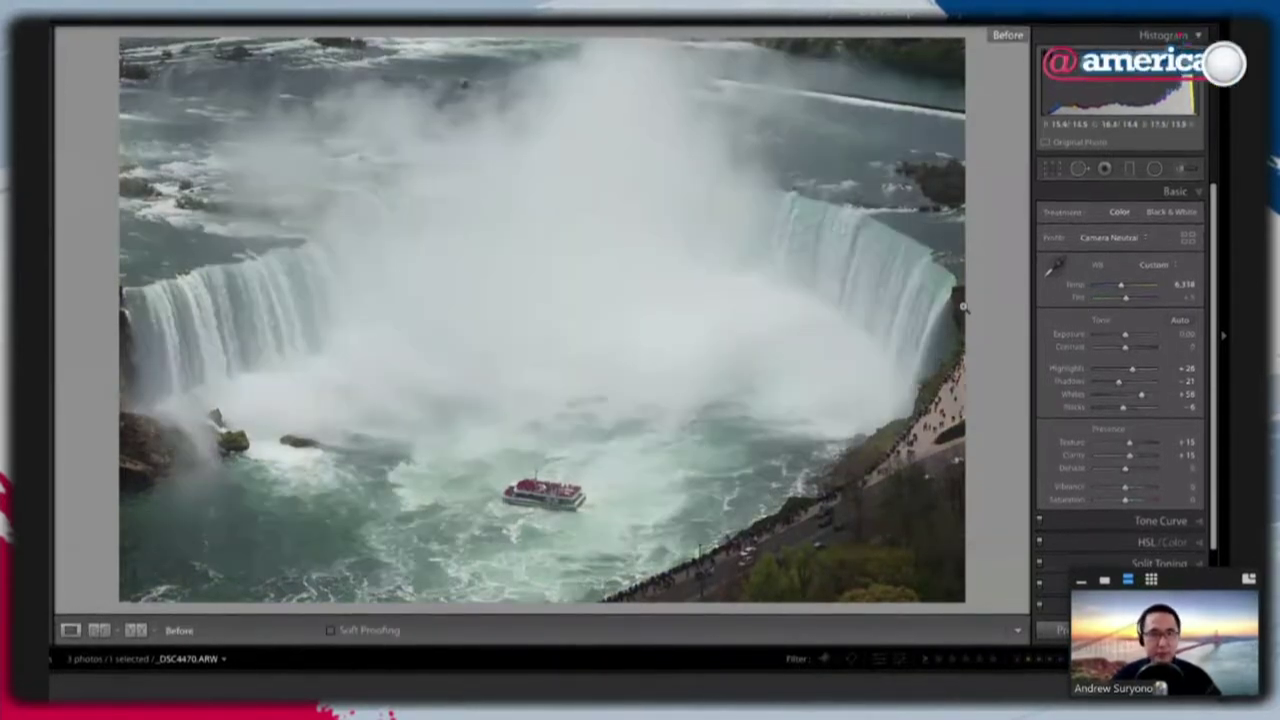
key(backslash)
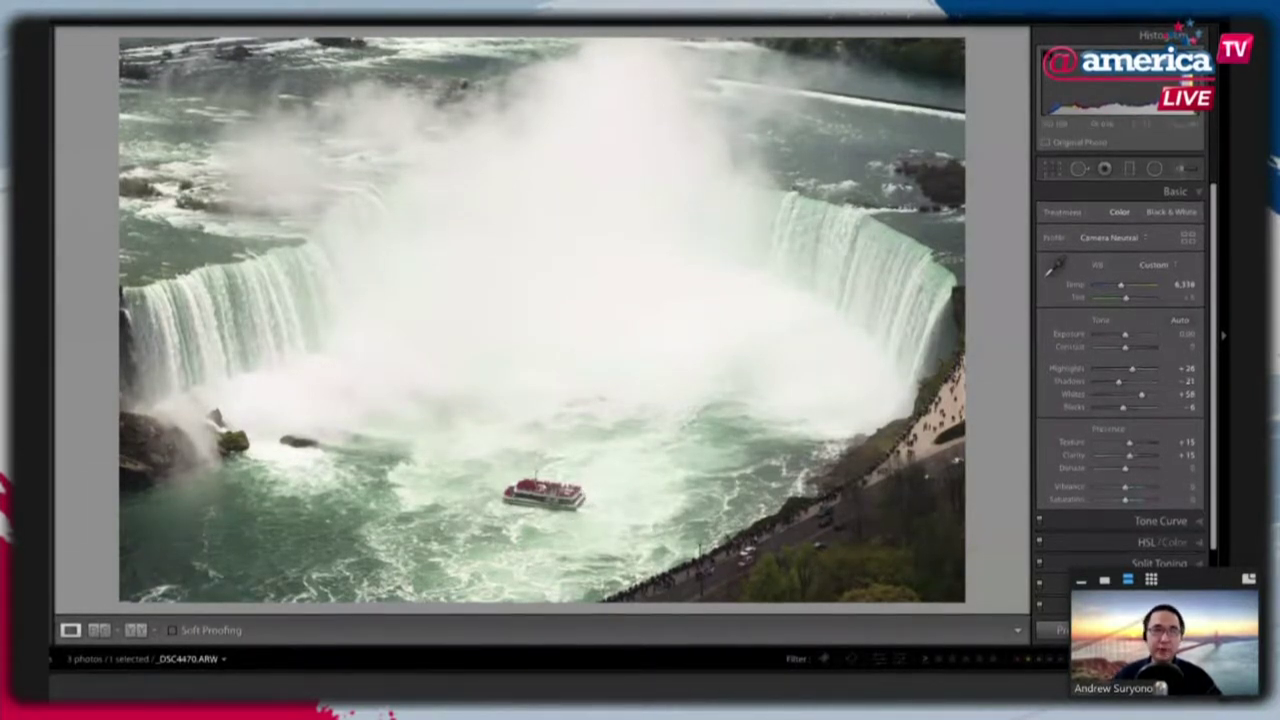
Restore the hidden side panels, switch to the lake photo and show its HSL/Color adjustments
key(F7)
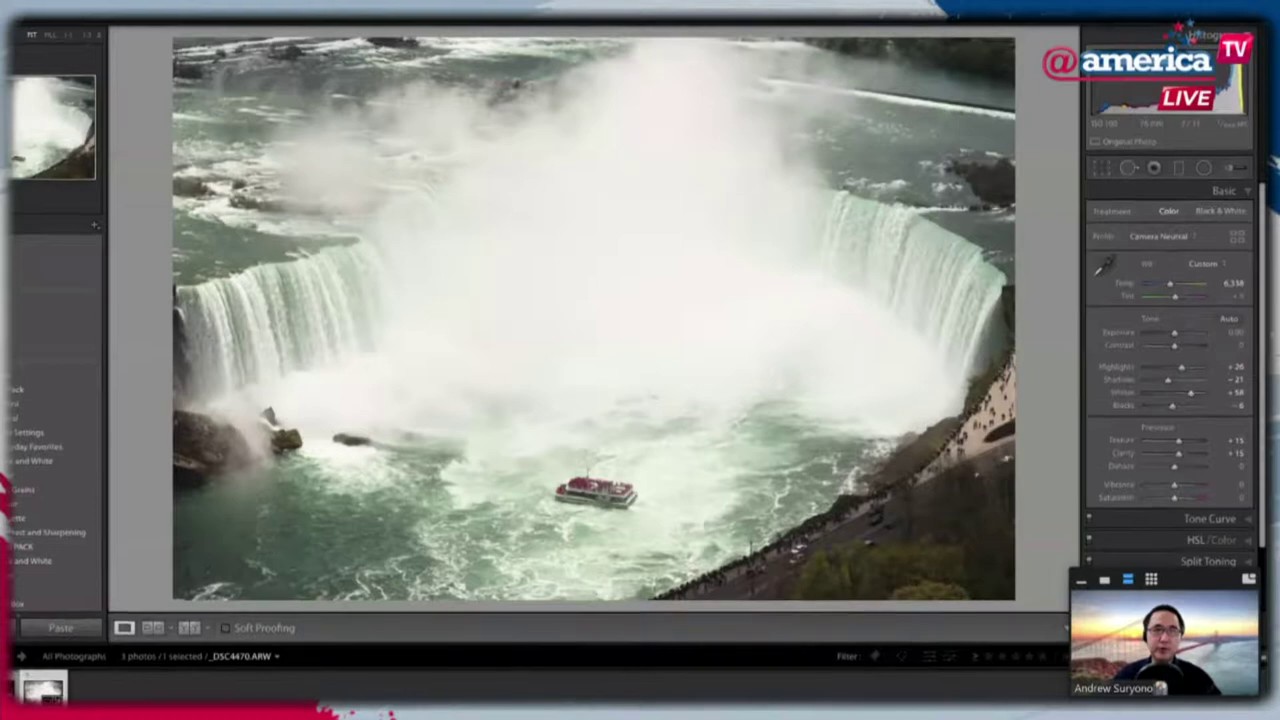
key(shift+Tab)
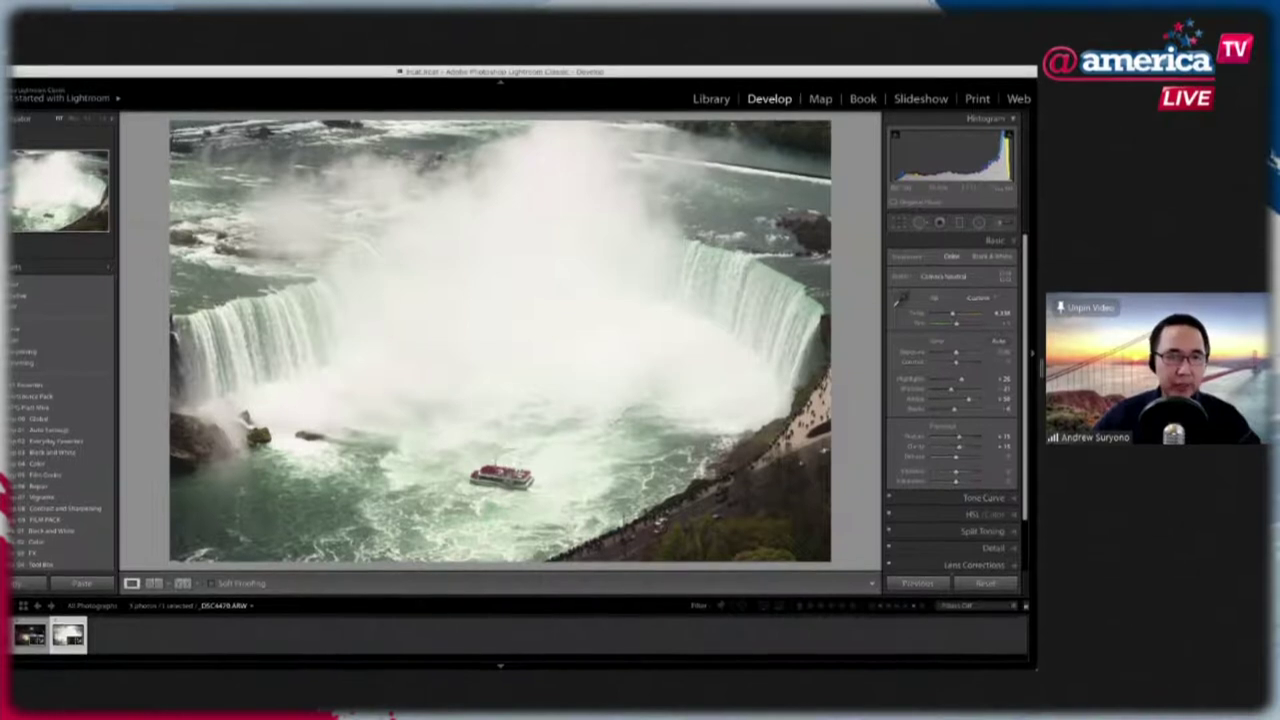
key(Right)
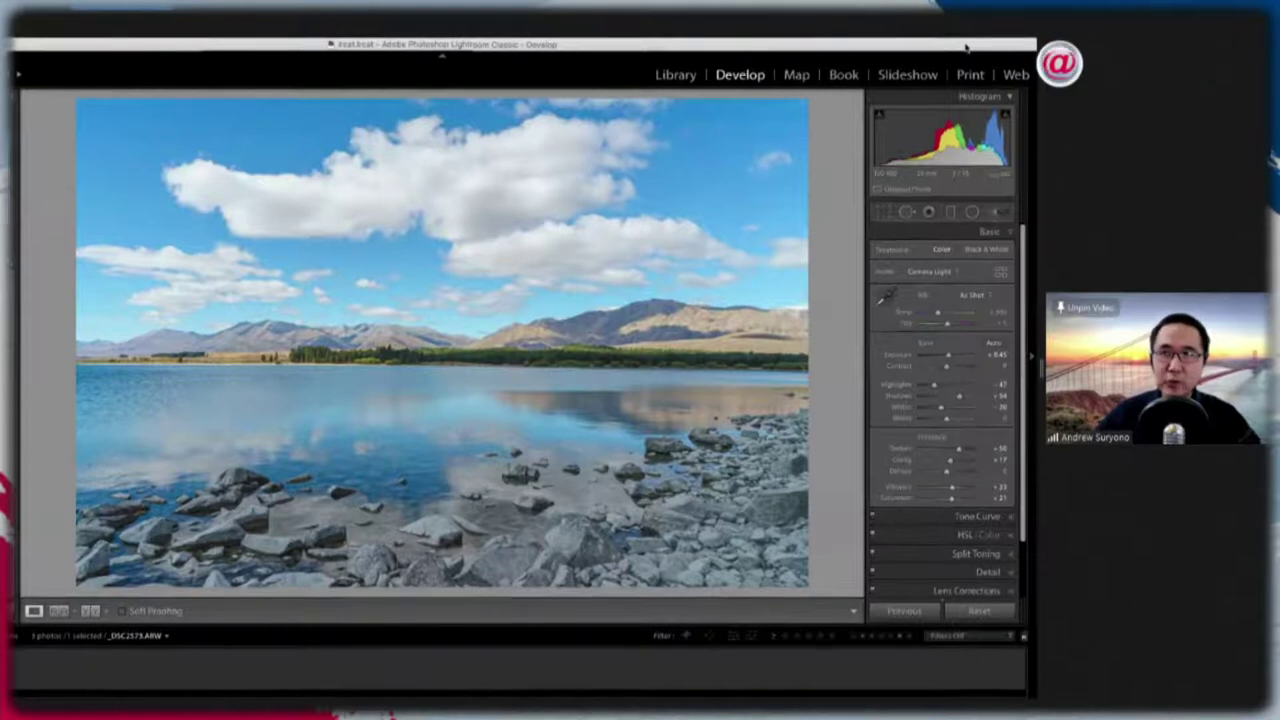
scroll(940, 350, down, 3)
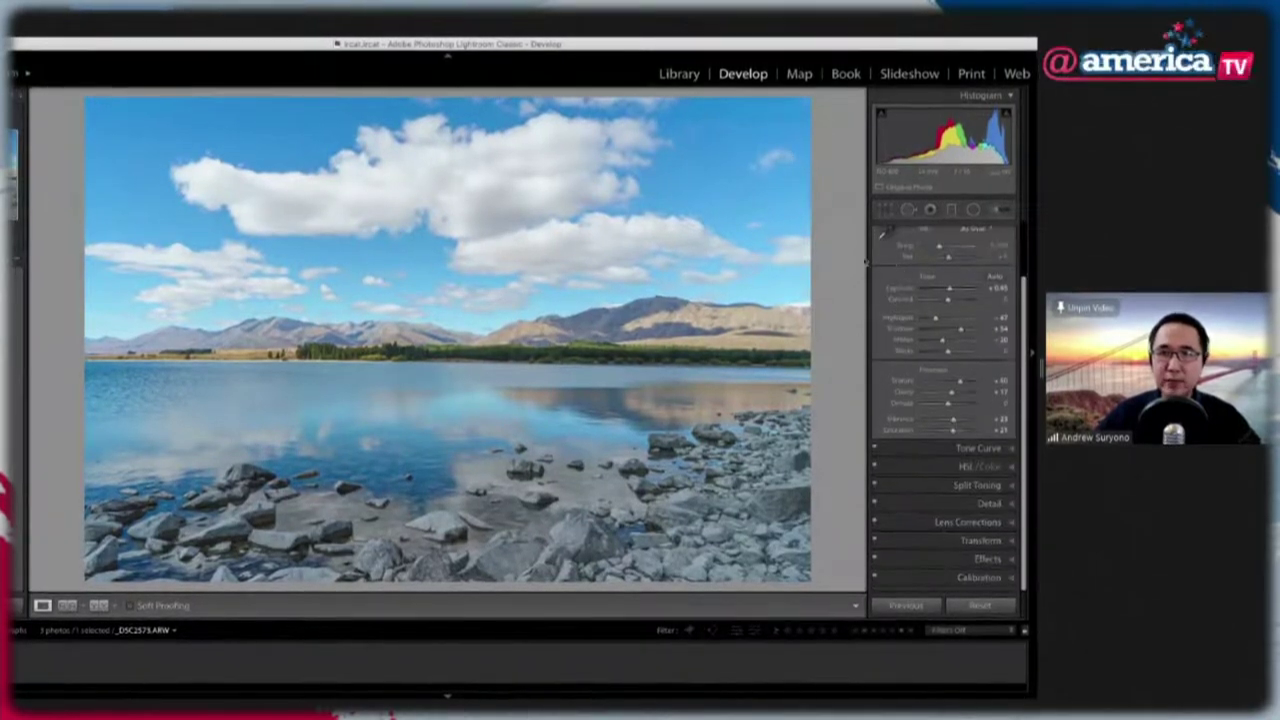
key(ctrl+3)
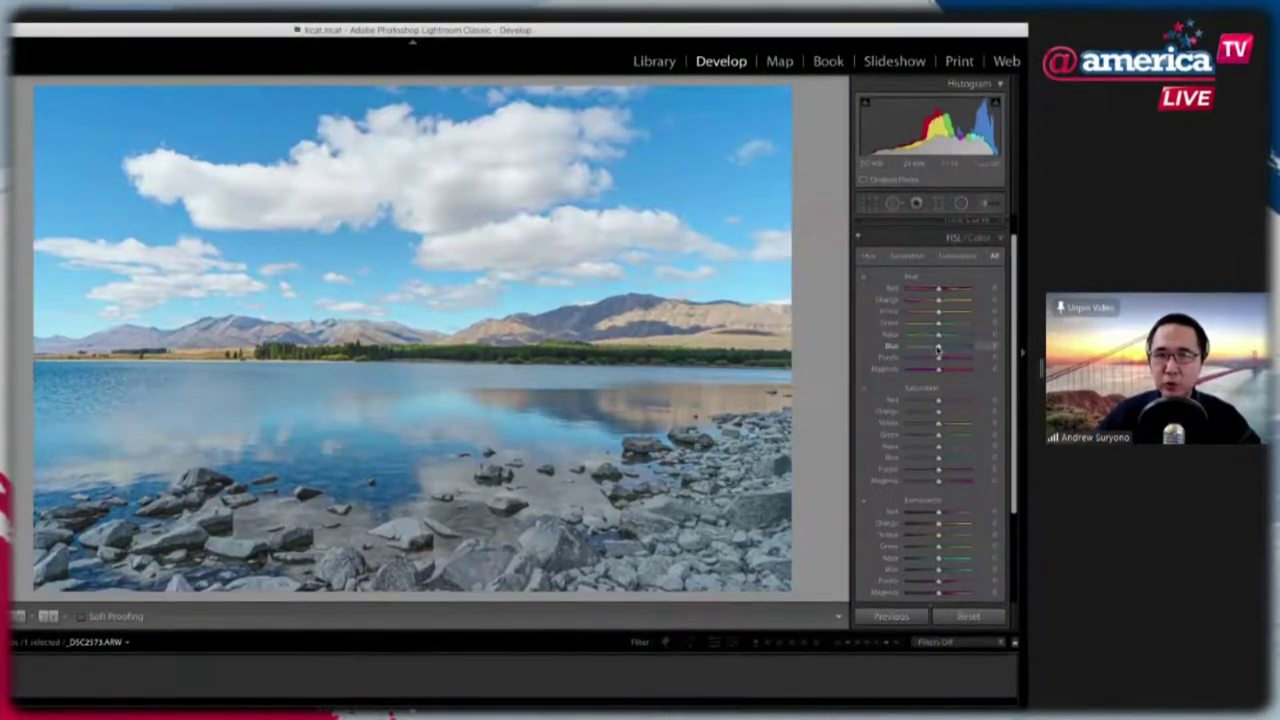
Try shifting the lake photo's hues, including Blue at +12 and Orange at +48 plus a higher Yellow, and reset them
mouse_move(937, 347)
mouse_down()
mouse_move(975, 352)
mouse_move(942, 353)
mouse_up()
double_click(893, 346)
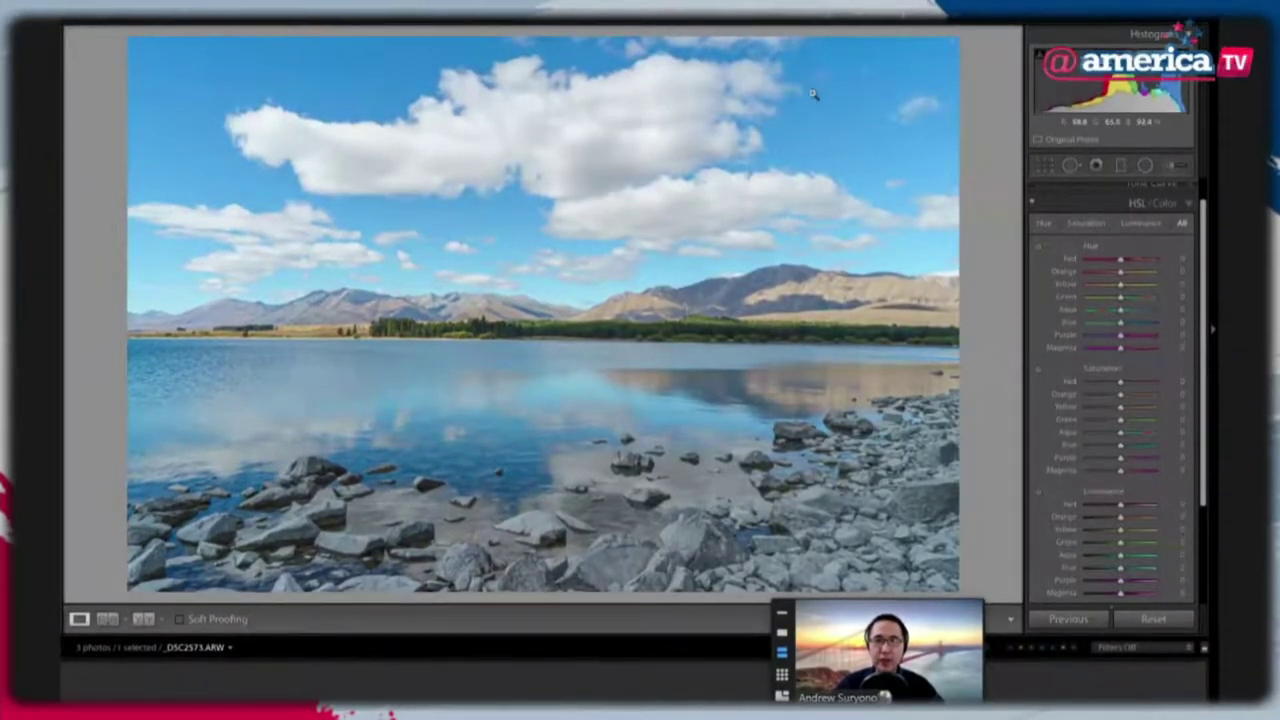
click(1037, 249)
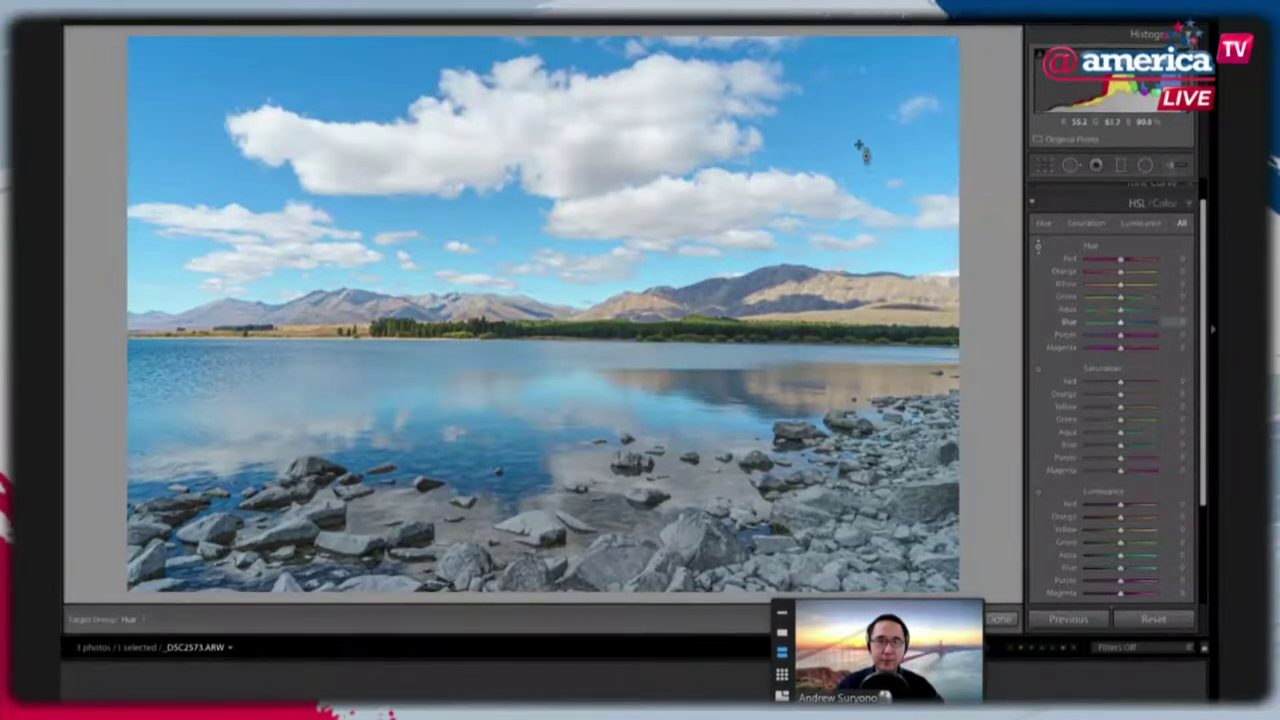
drag(862, 150, 862, 96)
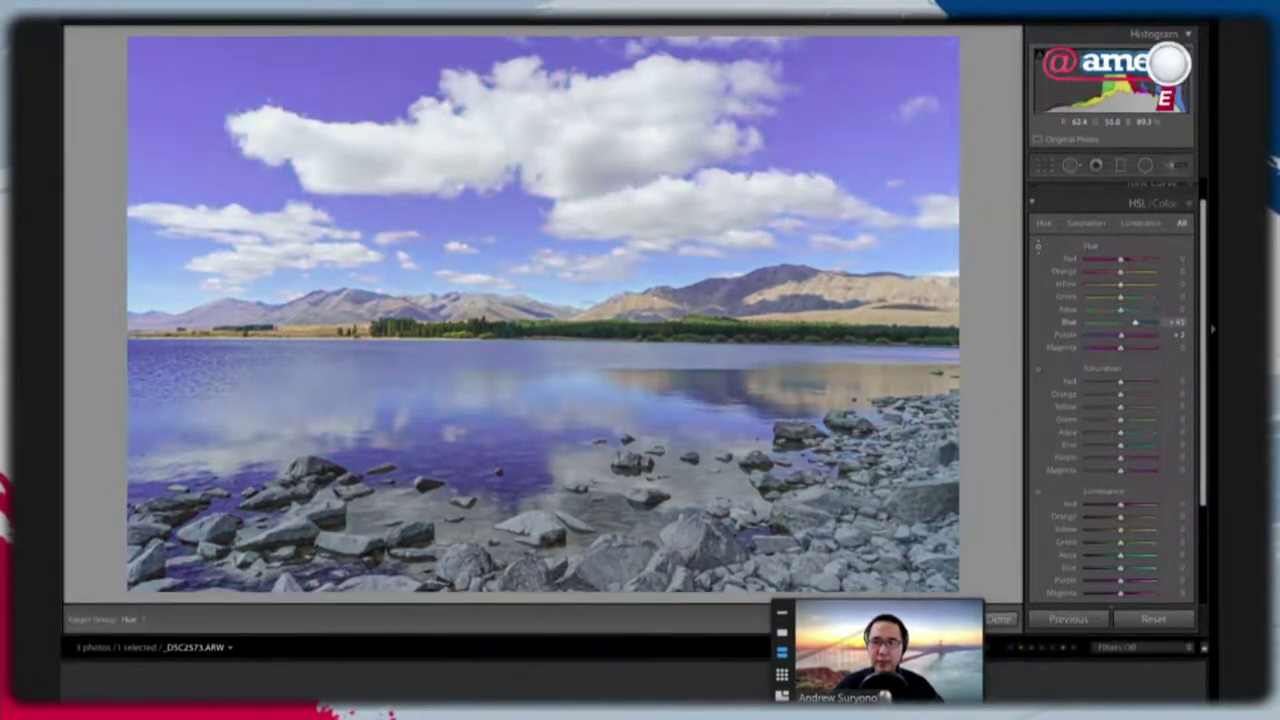
drag(862, 96, 862, 150)
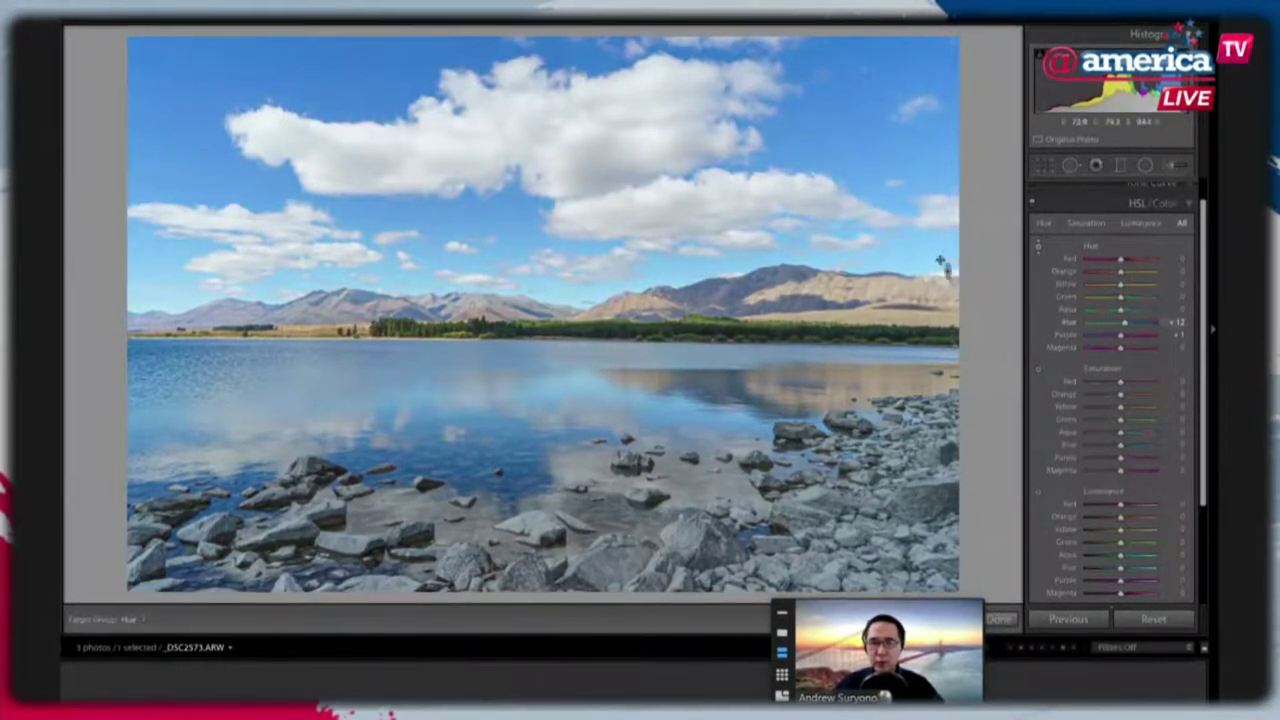
mouse_move(1119, 285)
mouse_down()
mouse_move(1108, 281)
mouse_move(1131, 285)
mouse_up()
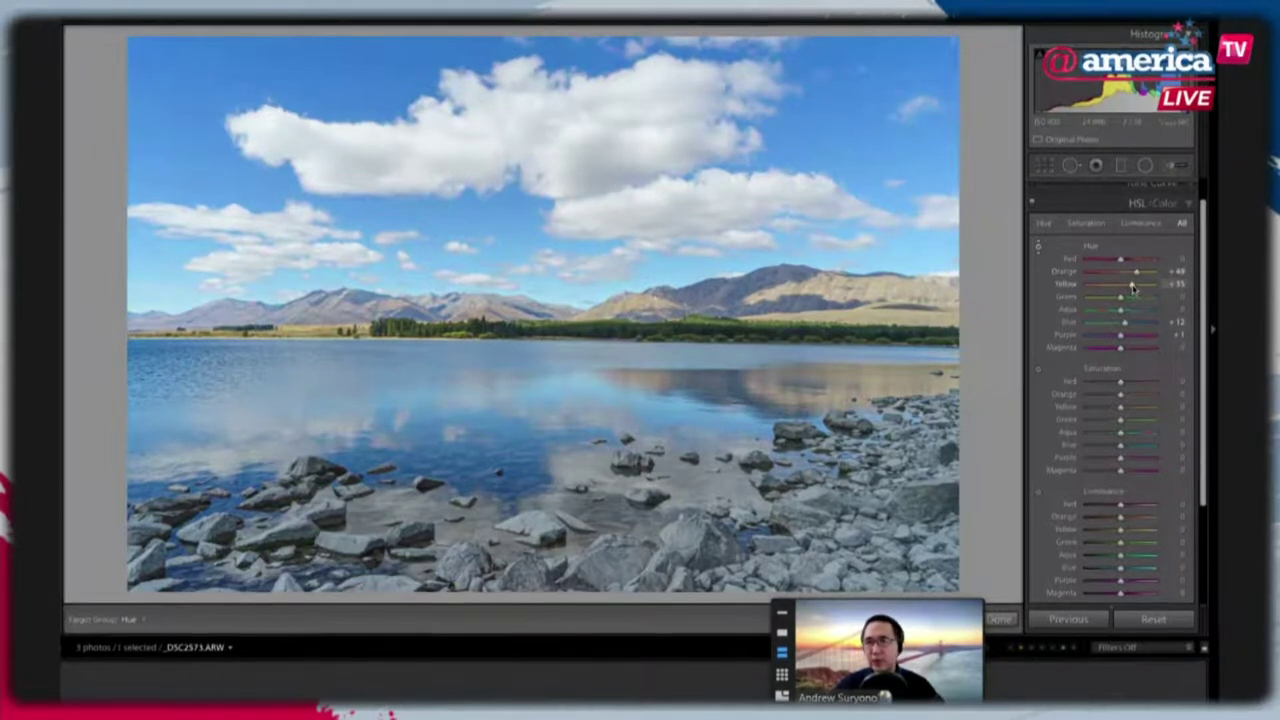
double_click(1068, 284)
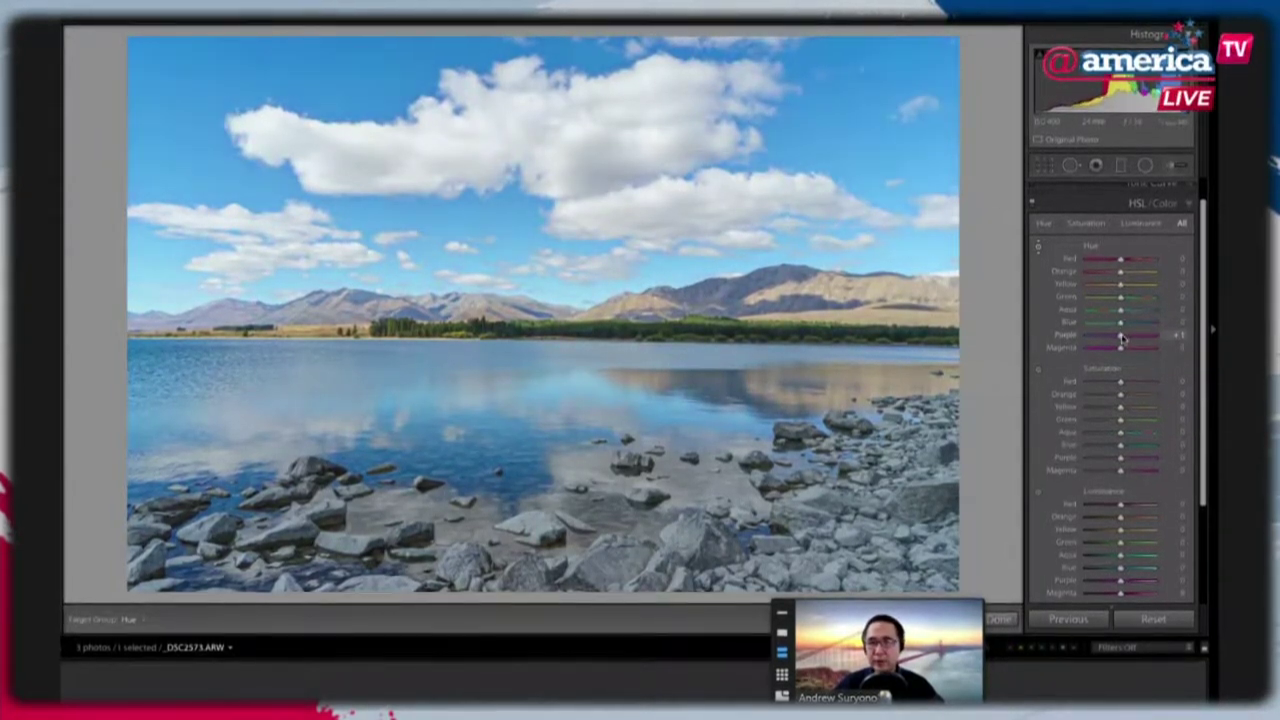
Try a warmer Temp of about 6,890 and a cooler one of 4,415 in the Basic adjustments, and reset Temp
scroll(1122, 340, up, 3)
click(1160, 186)
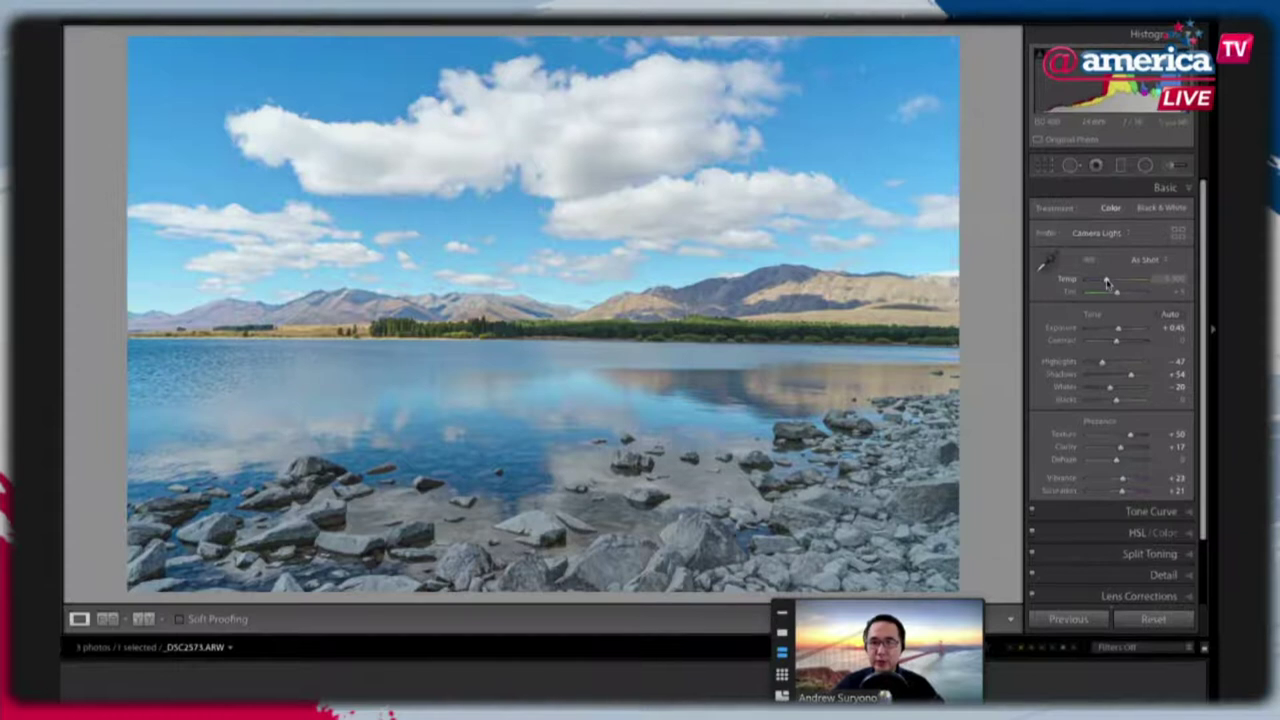
drag(1106, 283, 1116, 284)
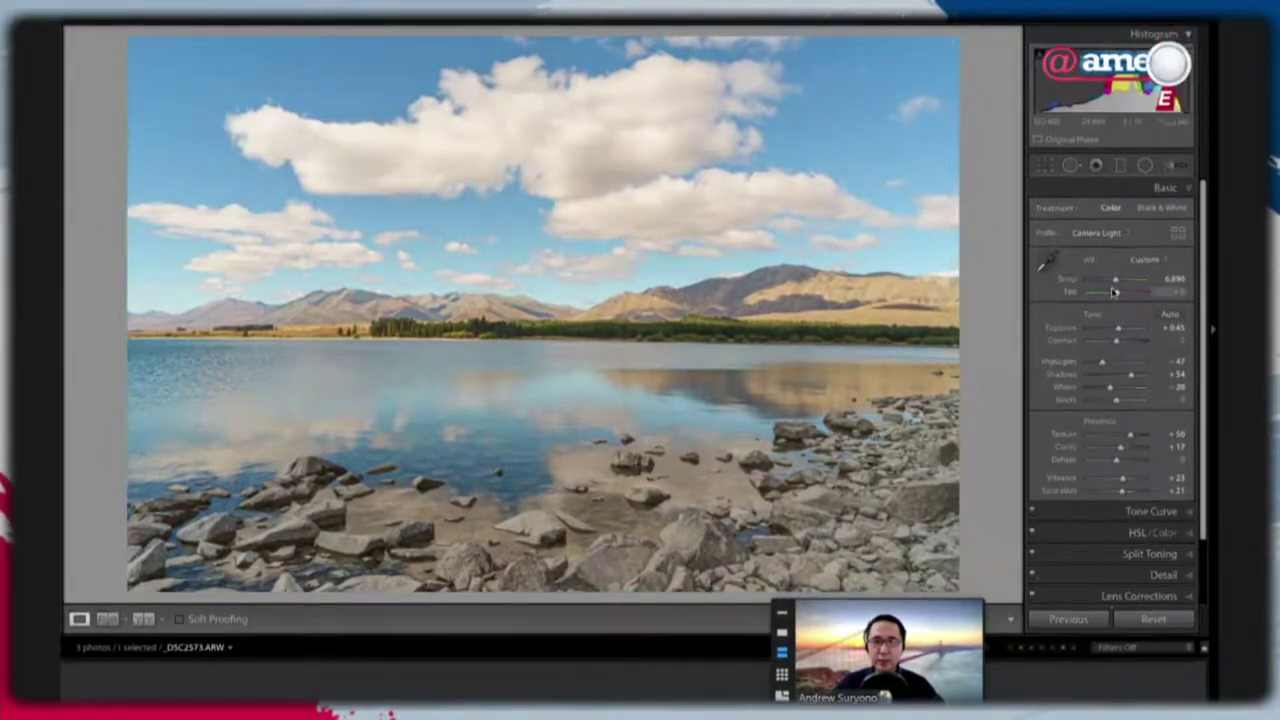
drag(1115, 279, 1101, 283)
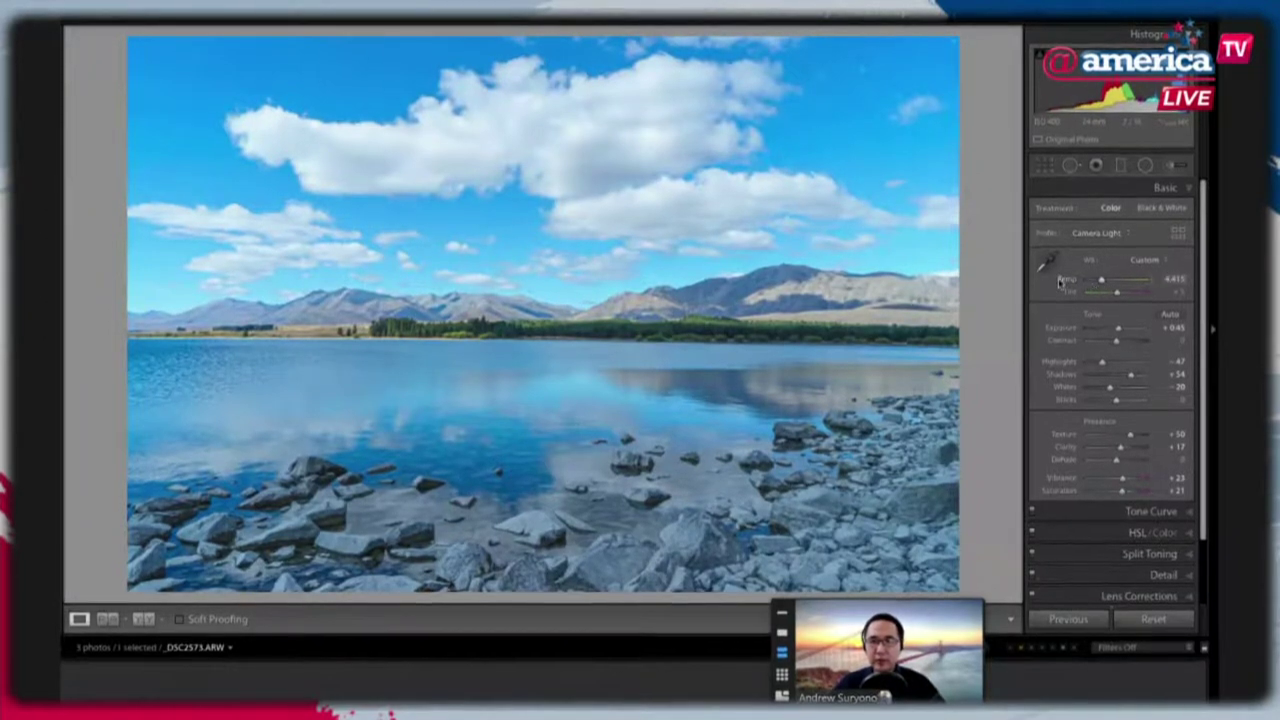
double_click(1060, 281)
Review the Hue, Saturation and Luminance groups in the HSL/Color adjustments and return to Basic
scroll(1062, 304, down, 2)
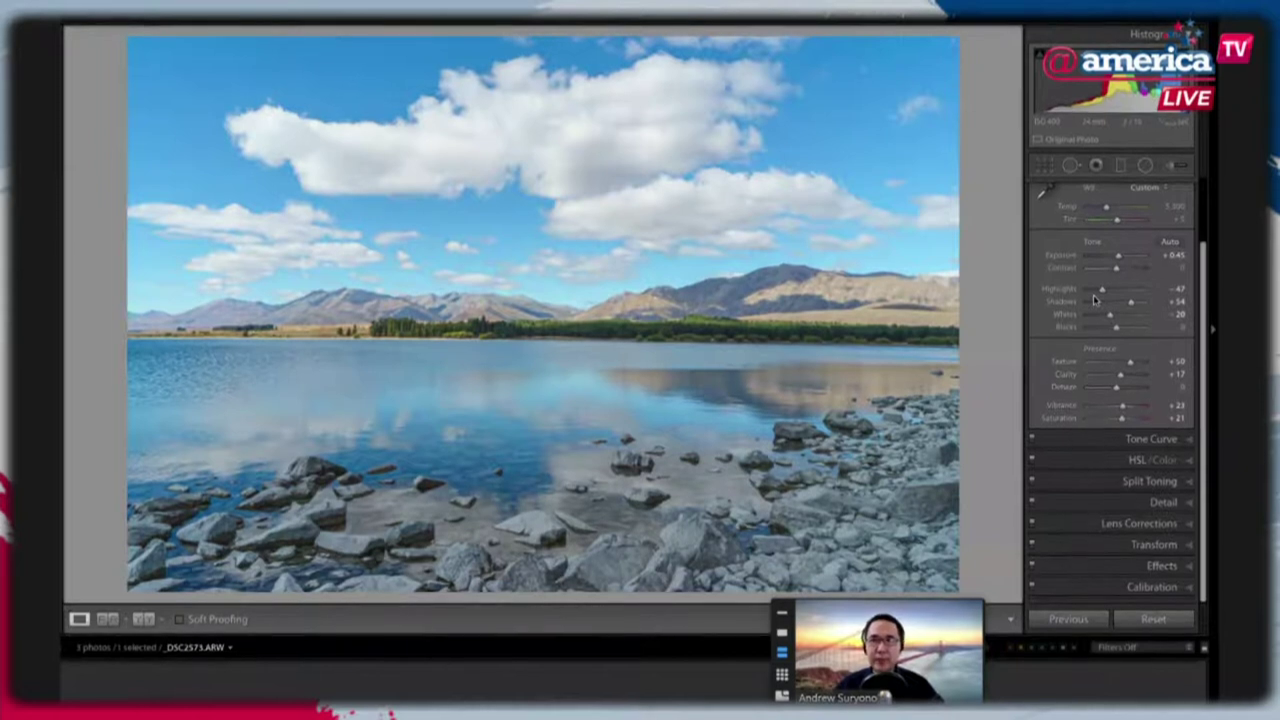
click(1146, 457)
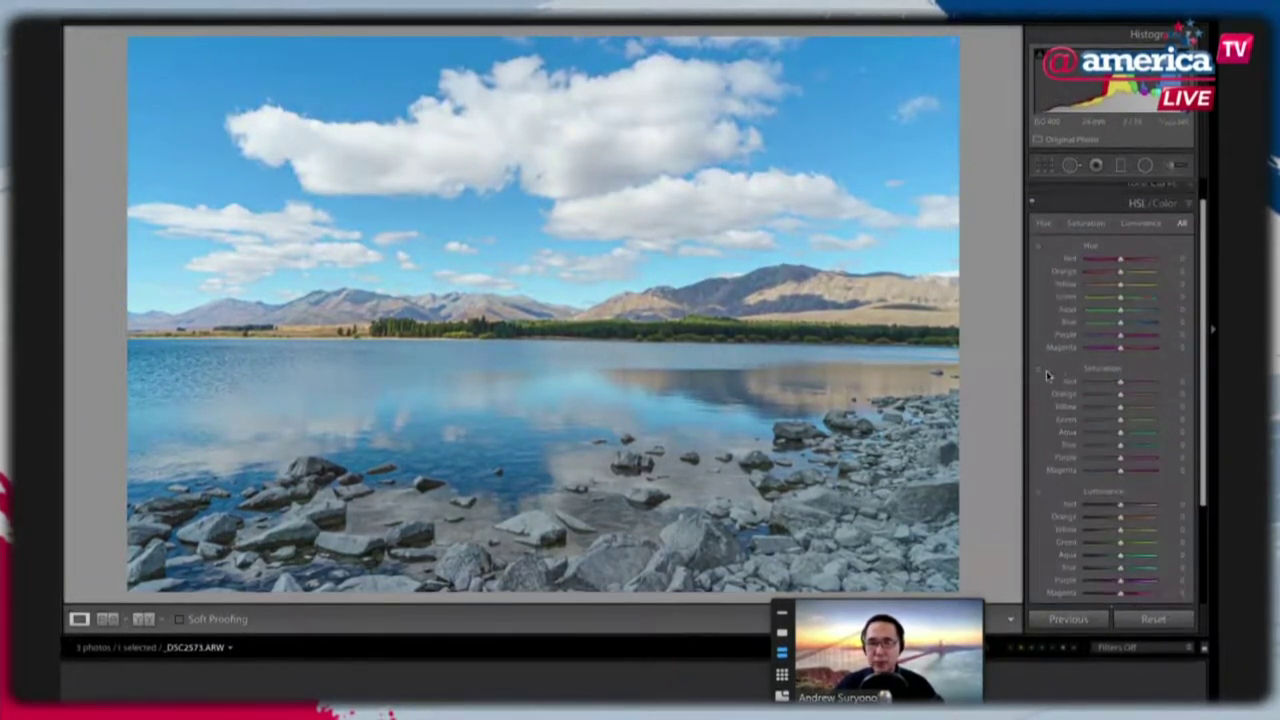
scroll(1077, 382, up, 1)
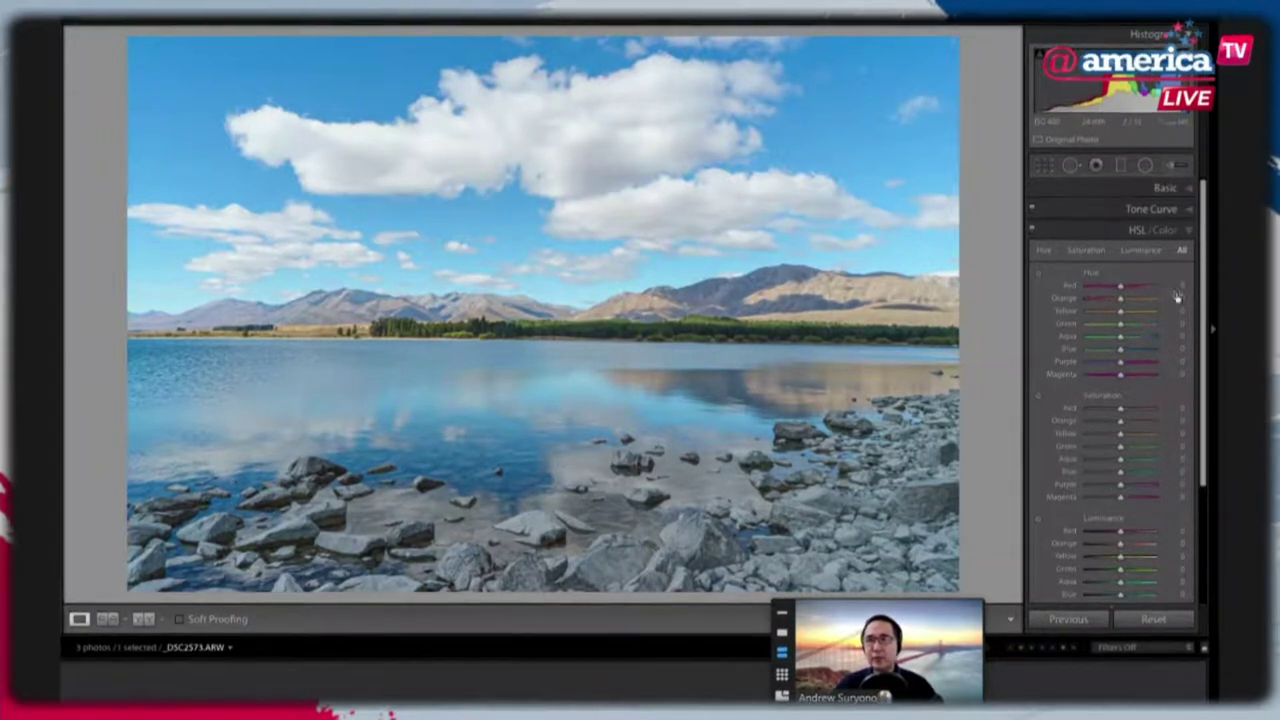
click(1160, 188)
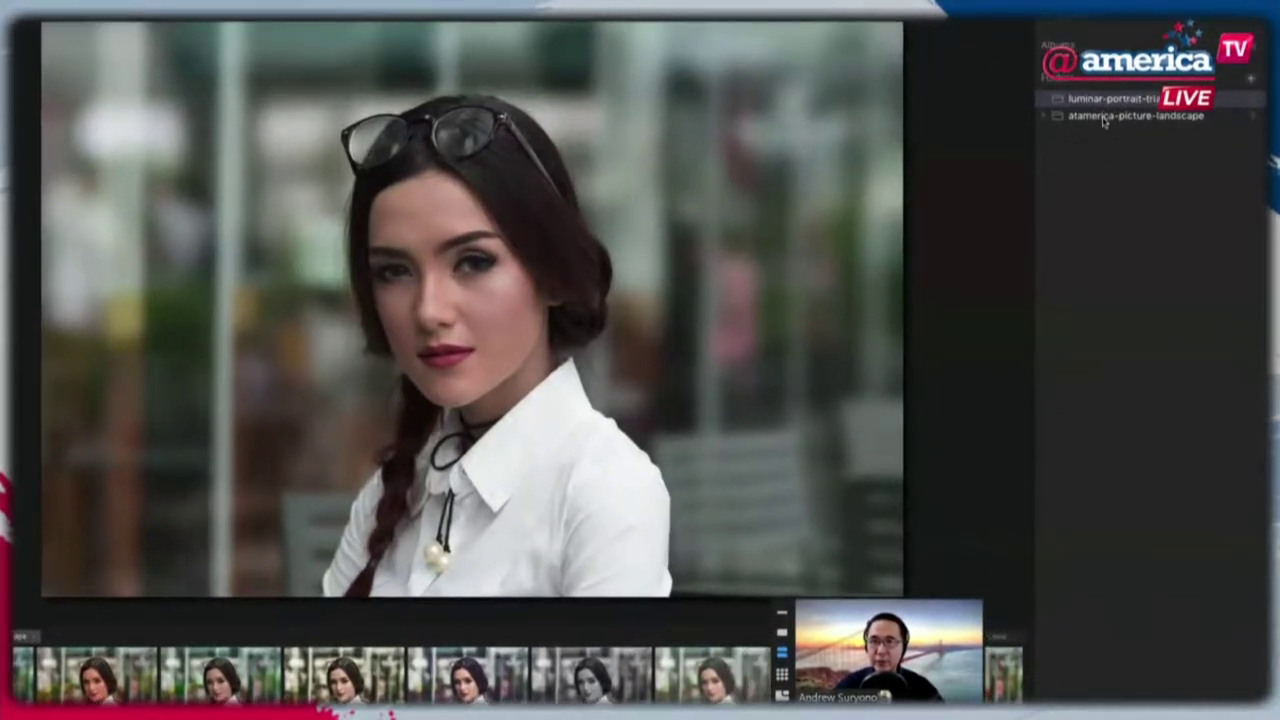
Switch to Luminar, open the lake photo from the atamerica-picture-landscape folder, and move the floating video window clear of the Landscape looks
click(1104, 117)
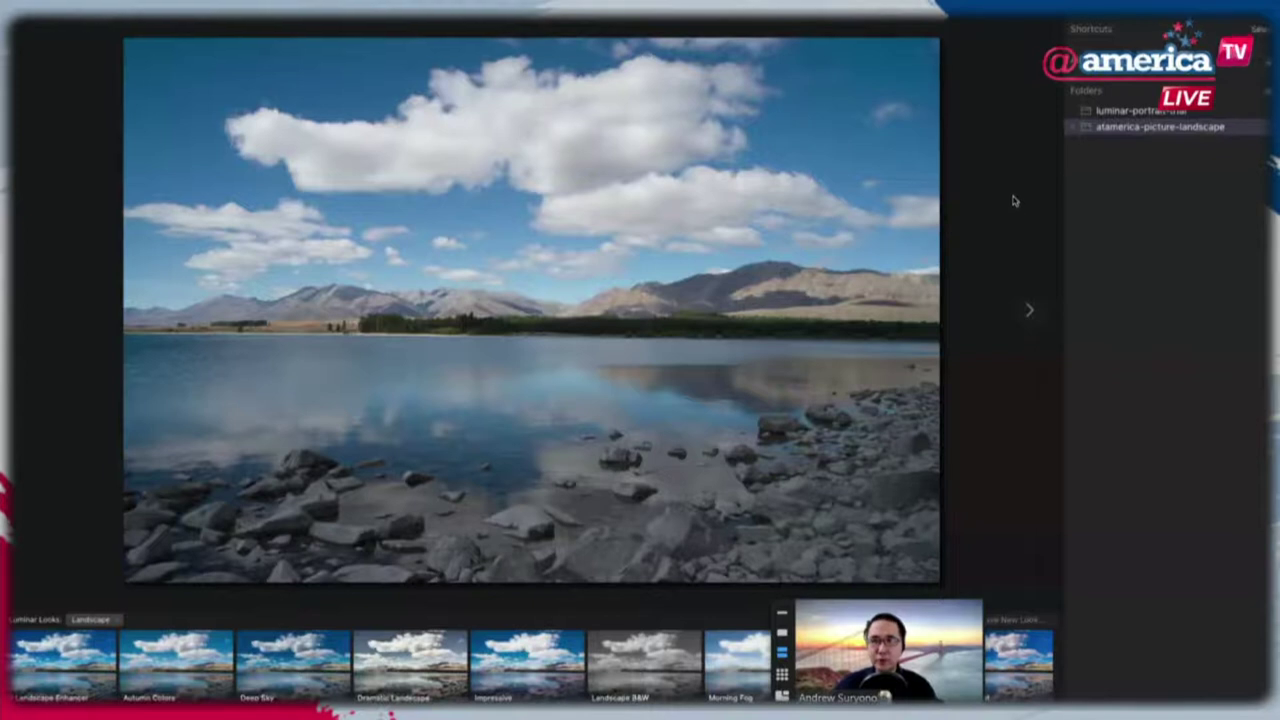
drag(784, 607, 1066, 600)
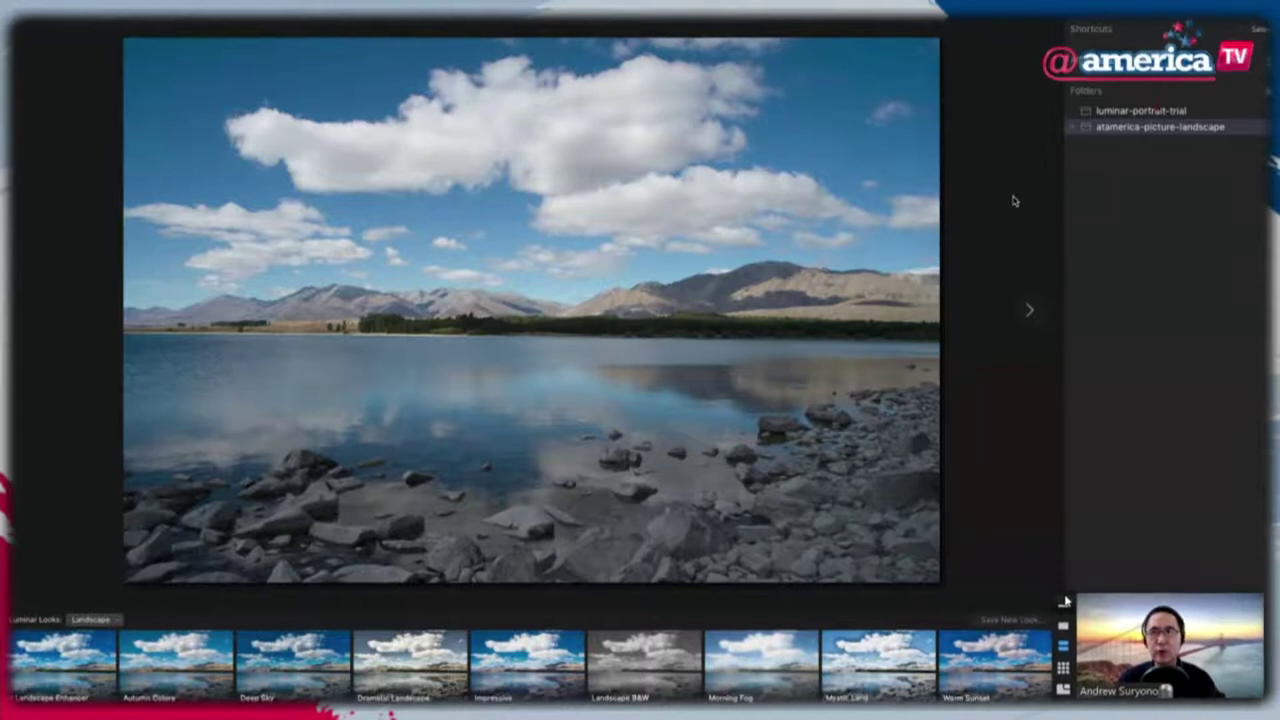